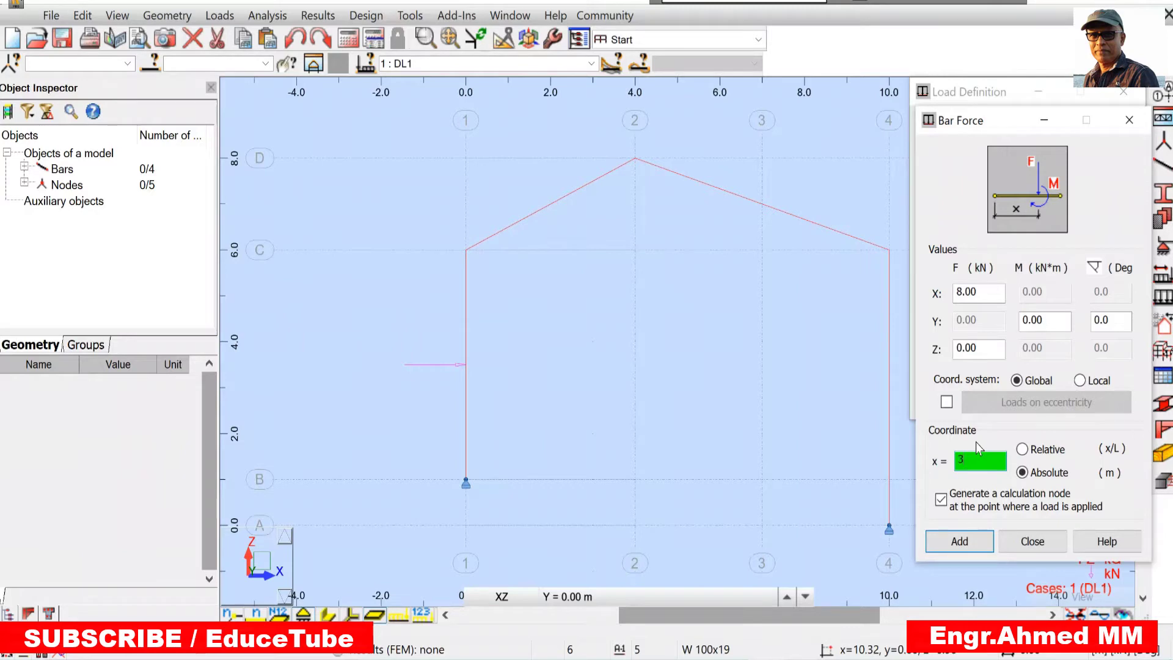
Apply the 8 kN horizontal bar force in global X at 3 m absolute along the right column
{"action": "left_click", "coordinate": [956, 542]}
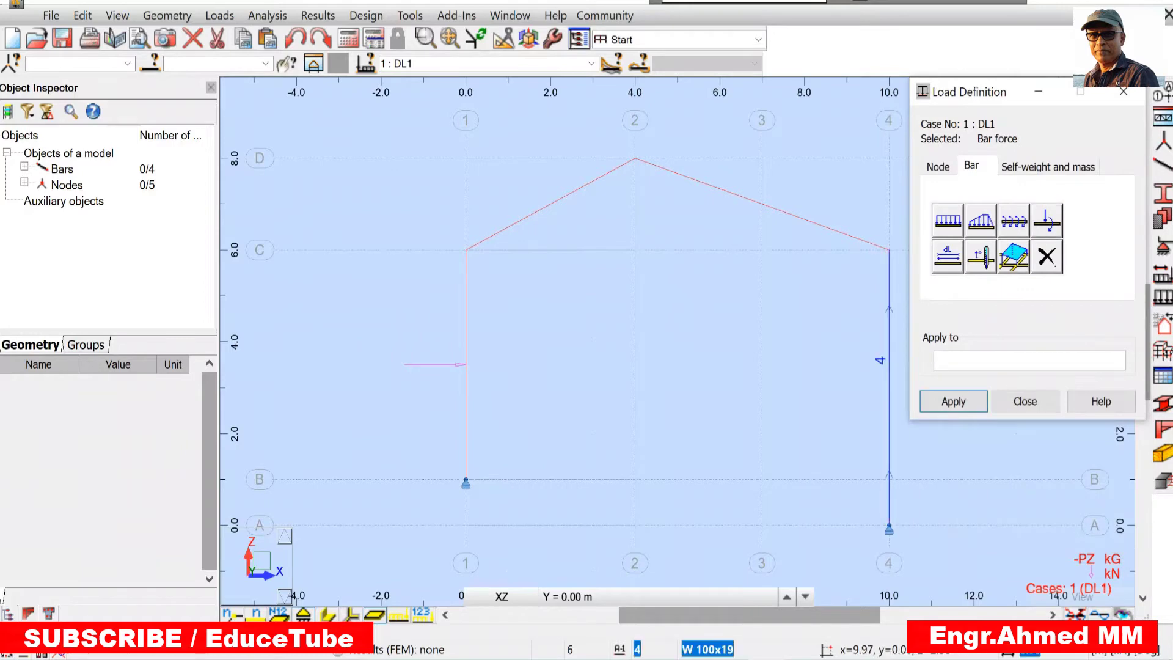
{"action": "left_click", "coordinate": [889, 414]}
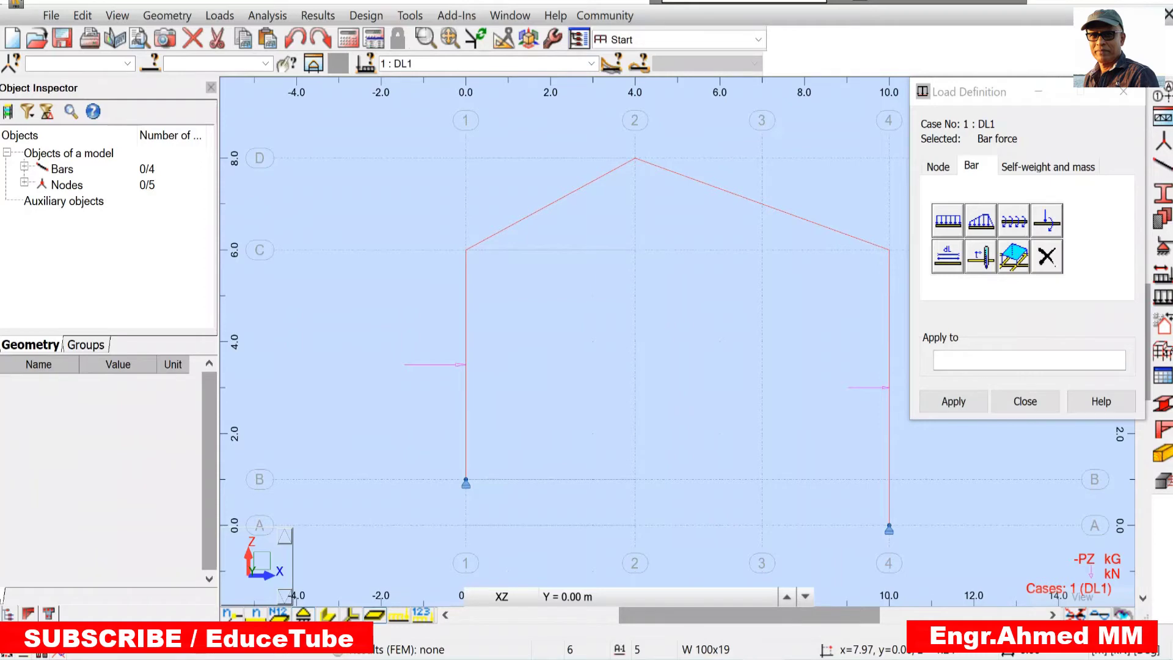
Check the example's loading figure and apply a nodal force of 8 kN in X, with Z cleared, at the left eave node
{"action": "mouse_move", "coordinate": [726, 656]}
{"action": "left_click", "coordinate": [727, 574]}
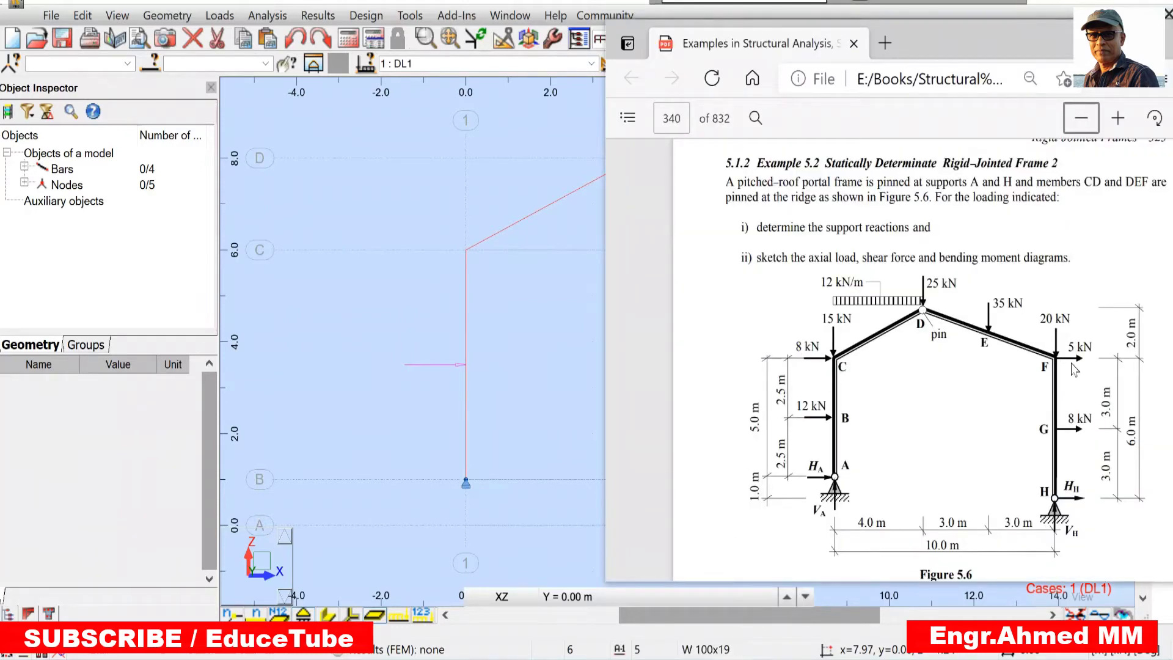
{"action": "left_click", "coordinate": [415, 511]}
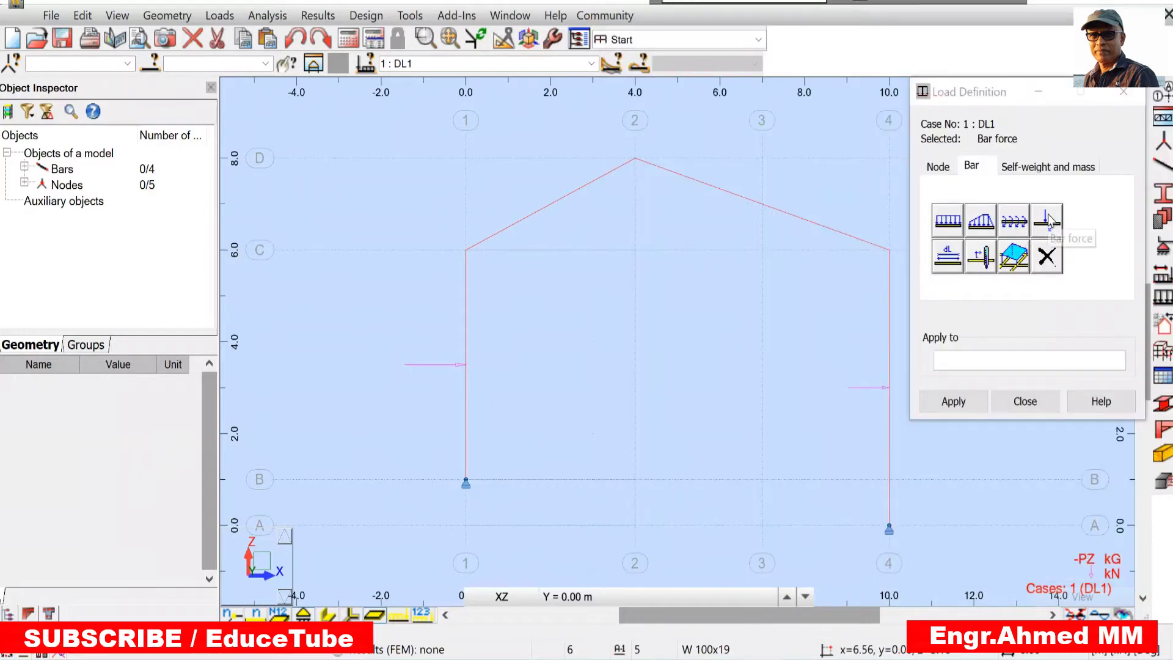
{"action": "left_click", "coordinate": [937, 168]}
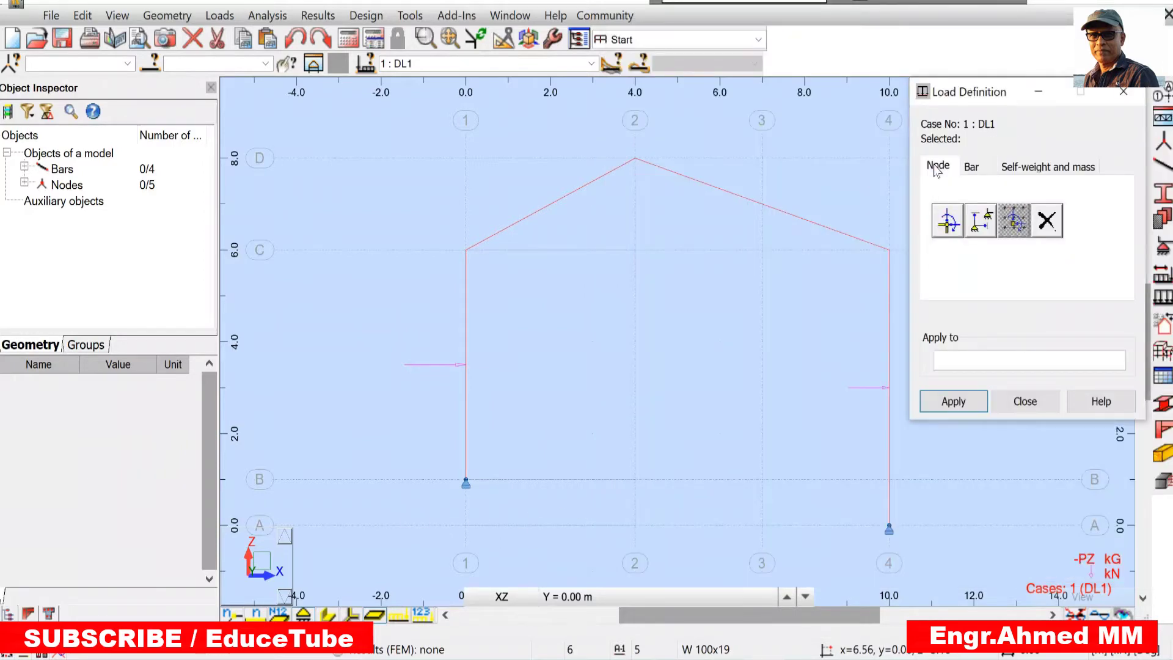
{"action": "left_click", "coordinate": [949, 222]}
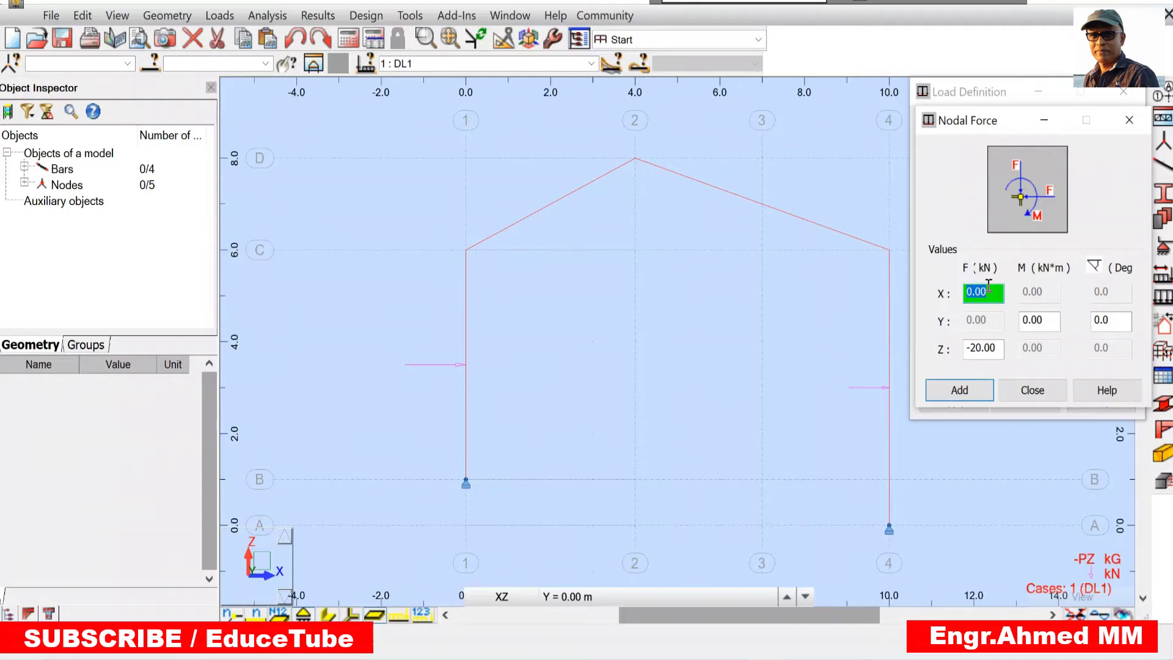
{"action": "type", "text": "8"}
{"action": "left_click_drag", "start_coordinate": [998, 348], "coordinate": [962, 343]}
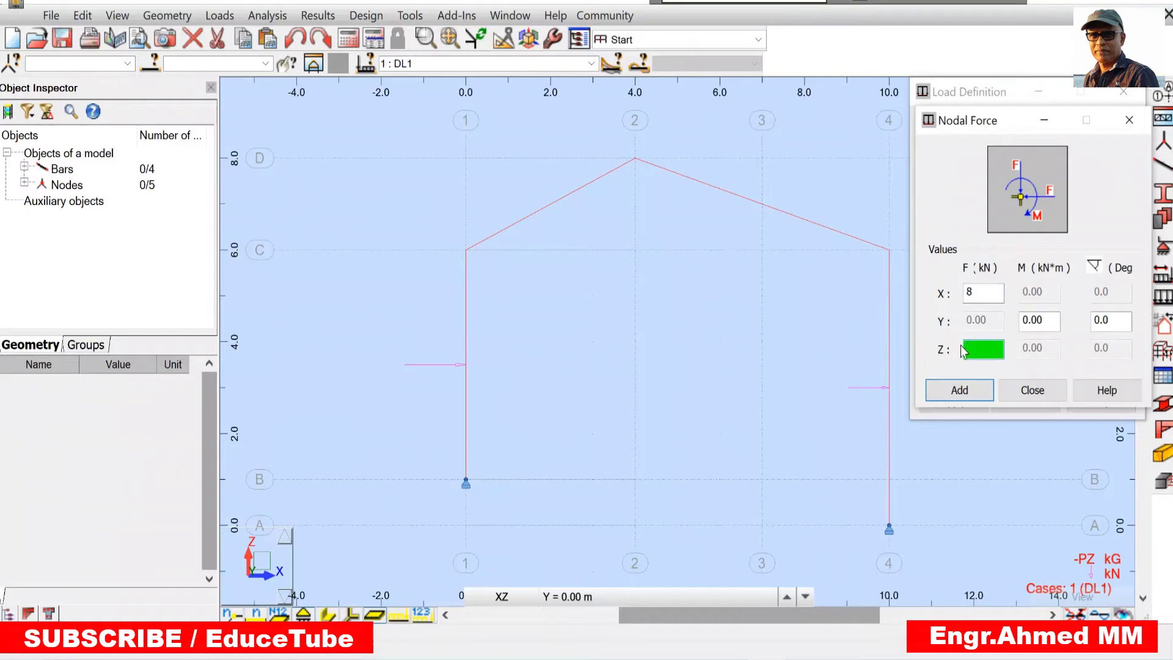
{"action": "left_click", "coordinate": [957, 391]}
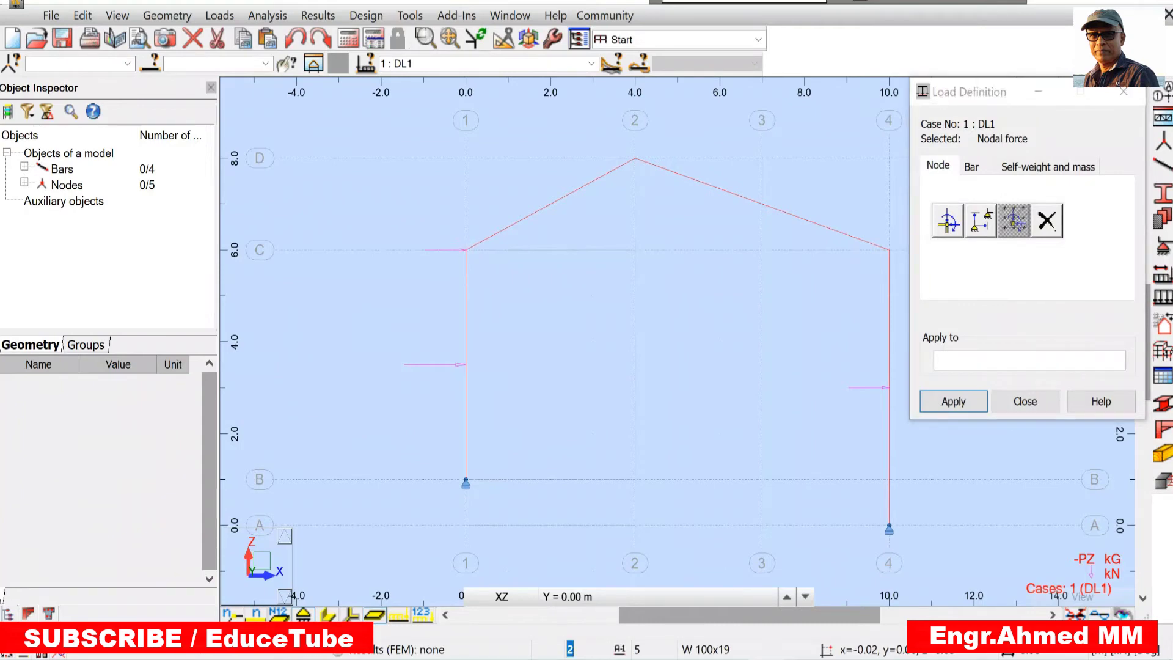
Apply a horizontal nodal force of 5 kN in X at the right eave node
{"action": "left_click", "coordinate": [945, 224]}
{"action": "left_click", "coordinate": [946, 223]}
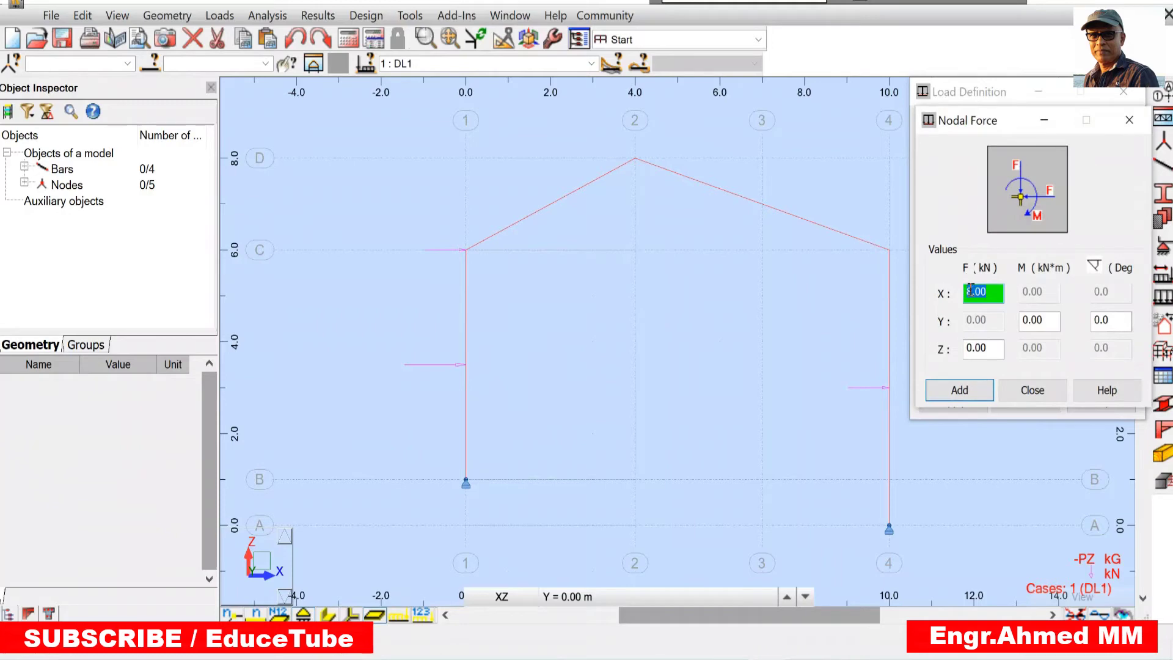
{"action": "key", "text": "Delete"}
{"action": "type", "text": "5"}
{"action": "left_click", "coordinate": [941, 393]}
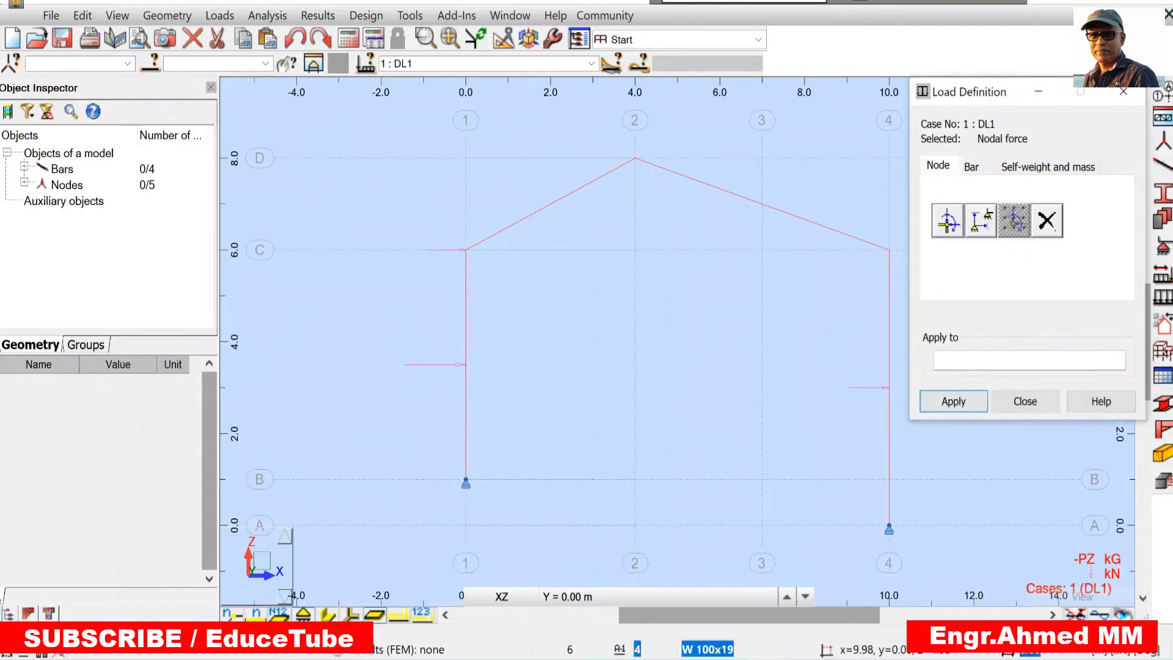
{"action": "left_click", "coordinate": [886, 248]}
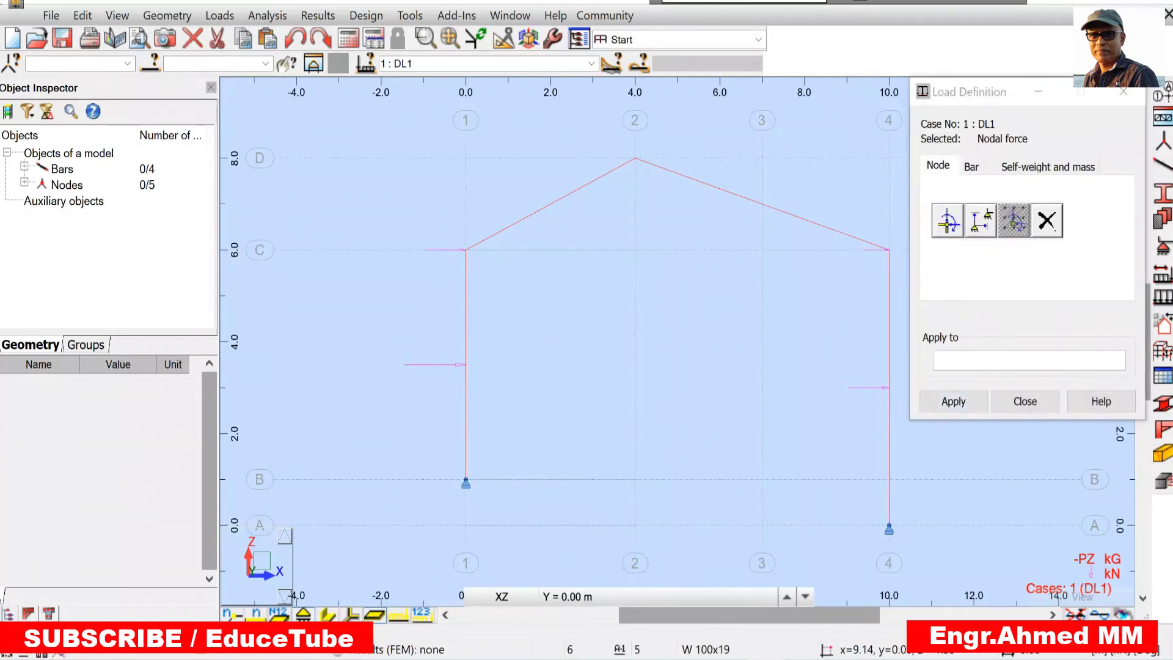
Check the loading figure and apply a vertical nodal force of -15 kN in Z, with X cleared, at the left eave node
{"action": "mouse_move", "coordinate": [729, 656]}
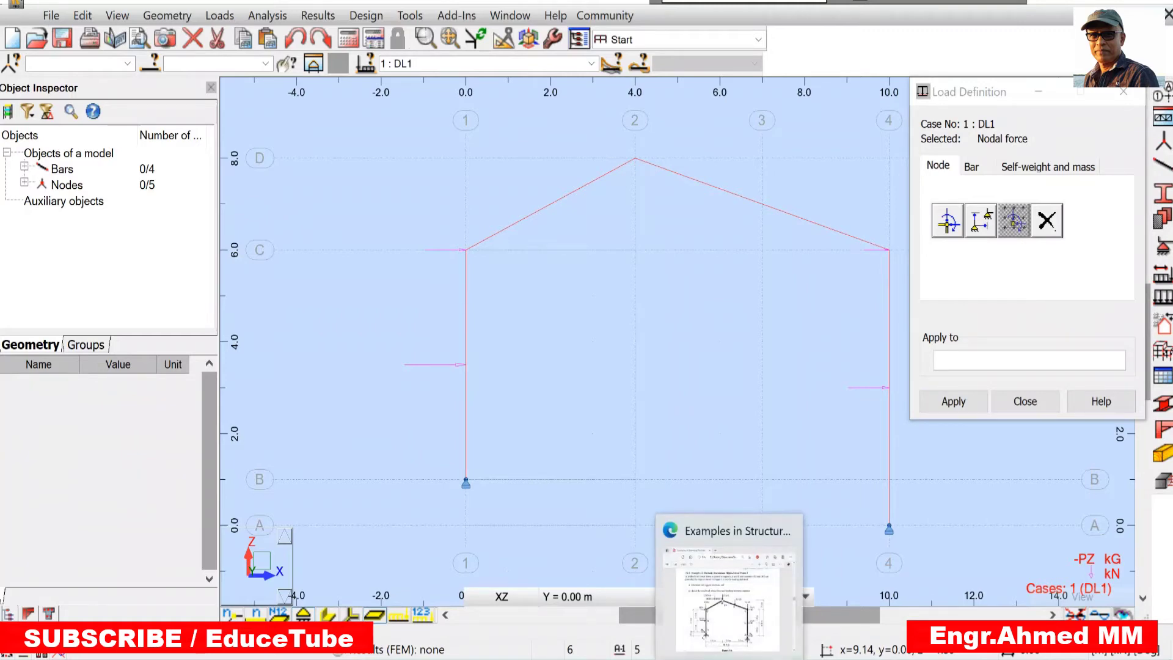
{"action": "left_click", "coordinate": [728, 595]}
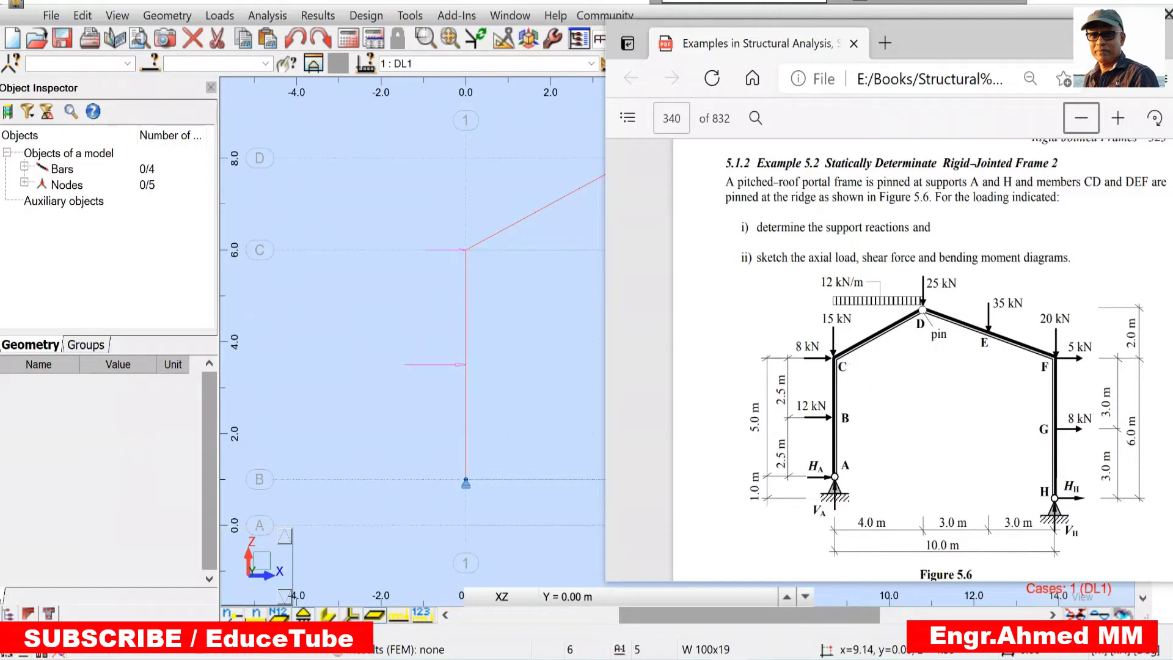
{"action": "key", "text": "alt+Tab"}
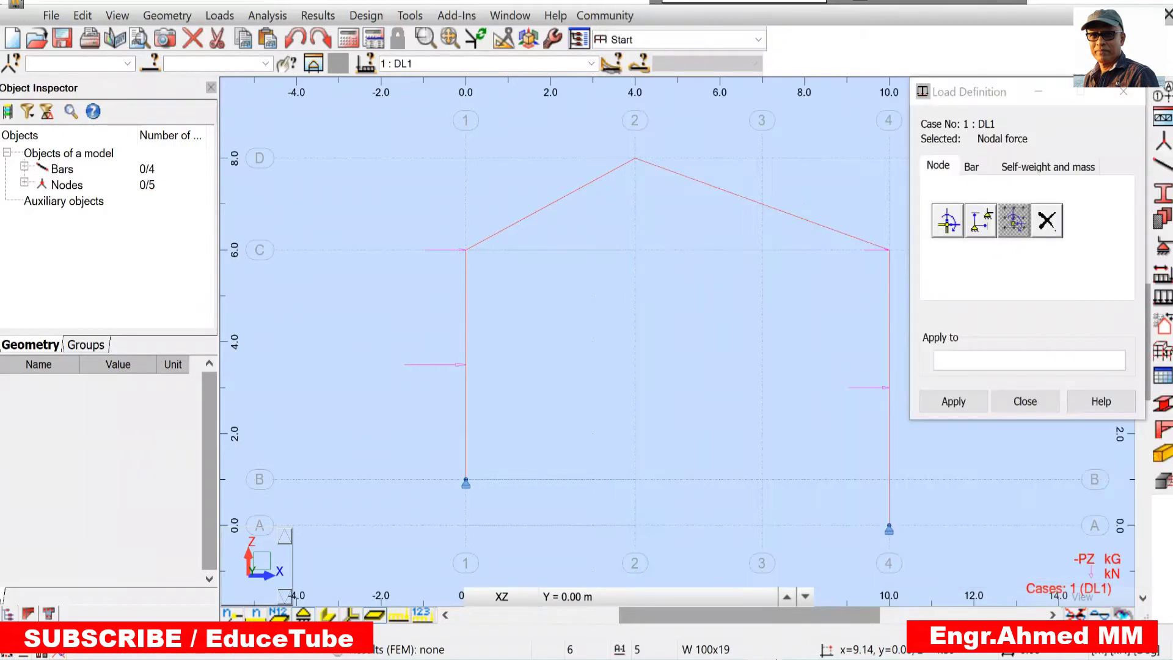
{"action": "left_click", "coordinate": [946, 224]}
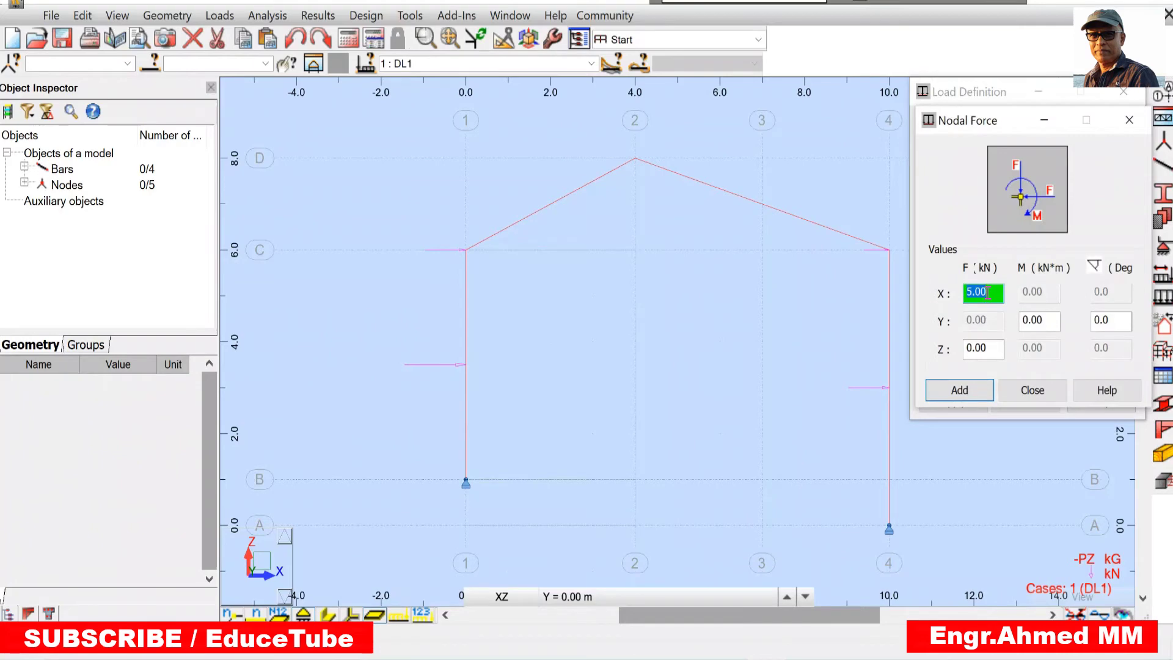
{"action": "key", "text": "BackSpace"}
{"action": "left_click", "coordinate": [975, 347]}
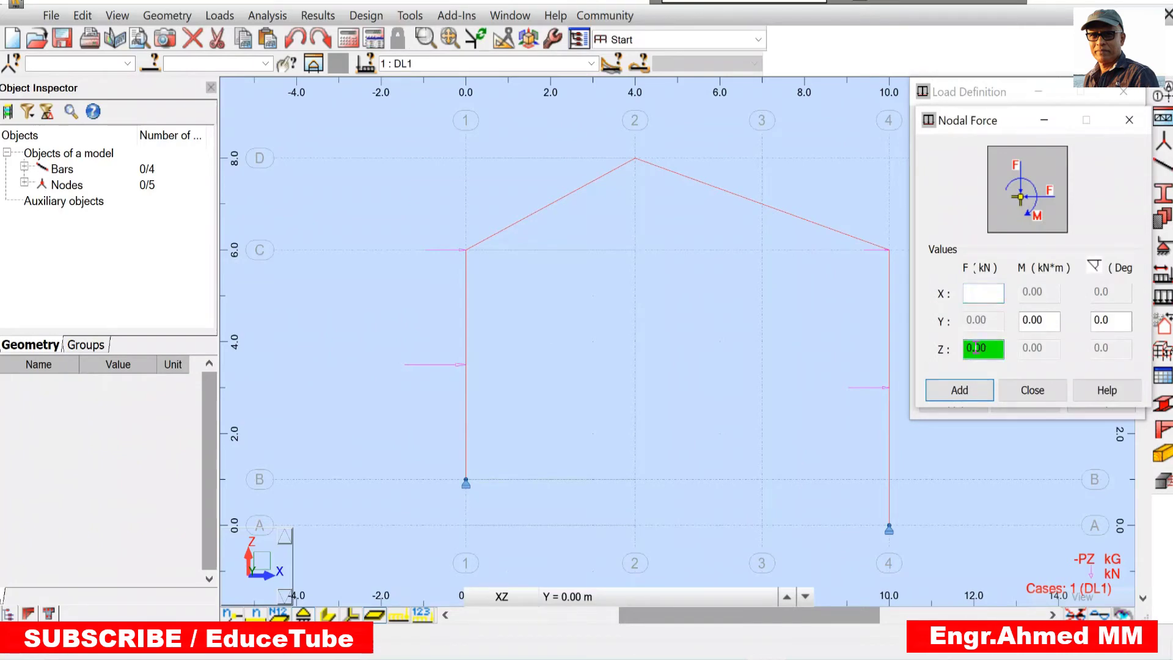
{"action": "key", "text": "BackSpace"}
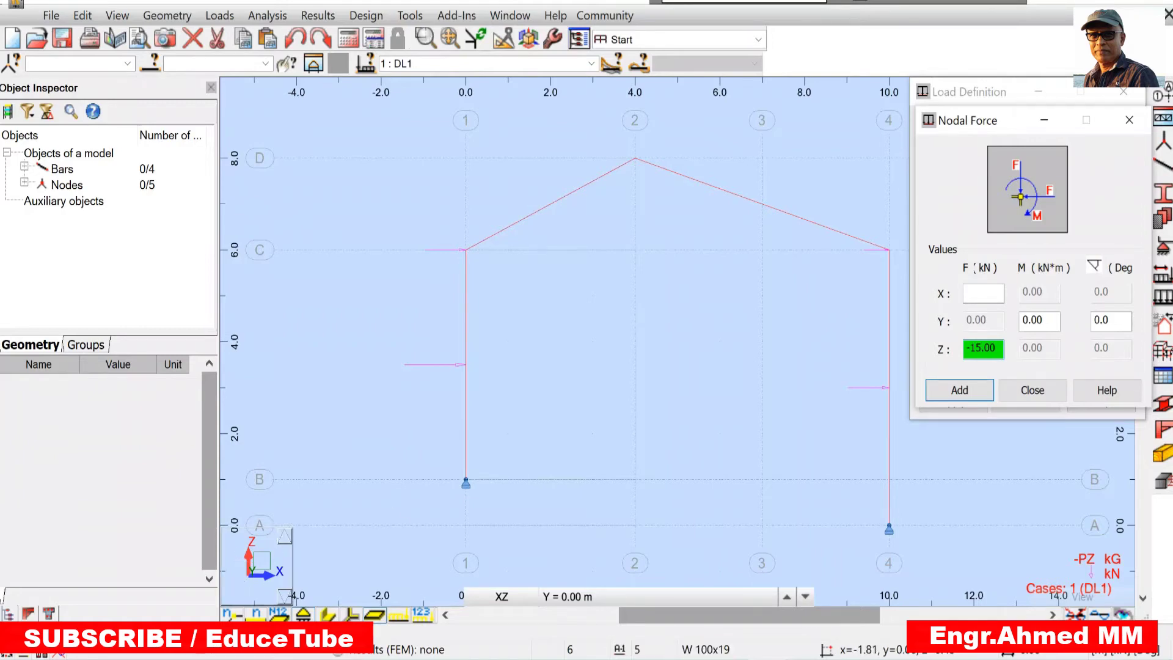
{"action": "left_click", "coordinate": [961, 390]}
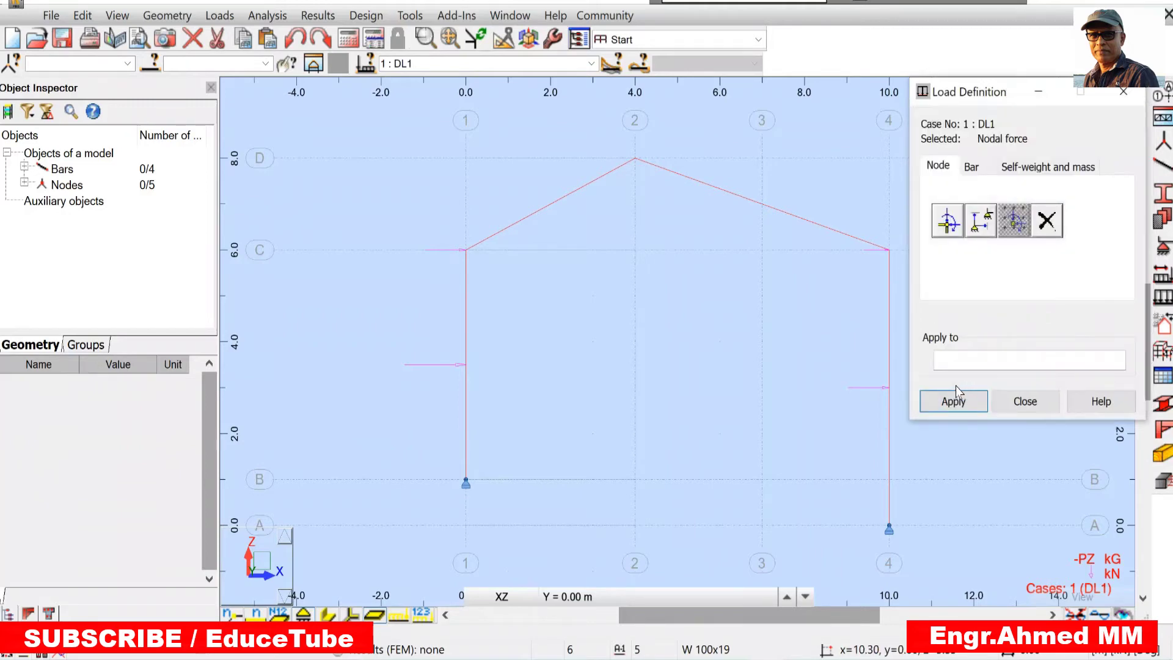
{"action": "left_click", "coordinate": [465, 248]}
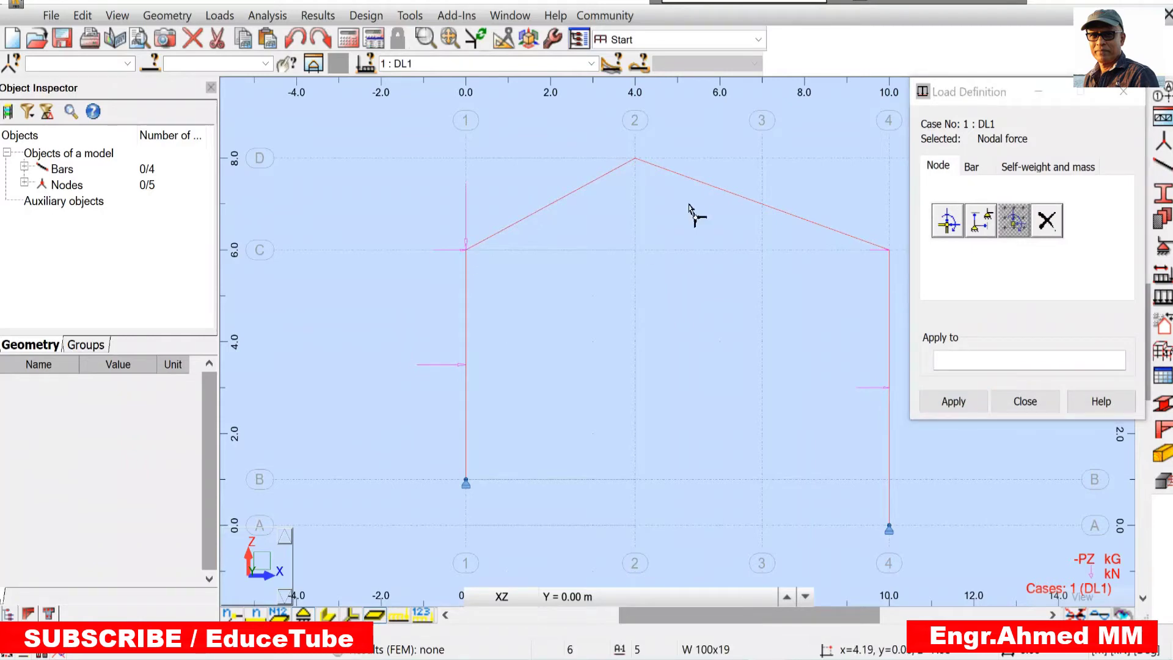
Apply a vertical nodal force of -25 kN in Z at the ridge node
{"action": "left_click", "coordinate": [949, 220]}
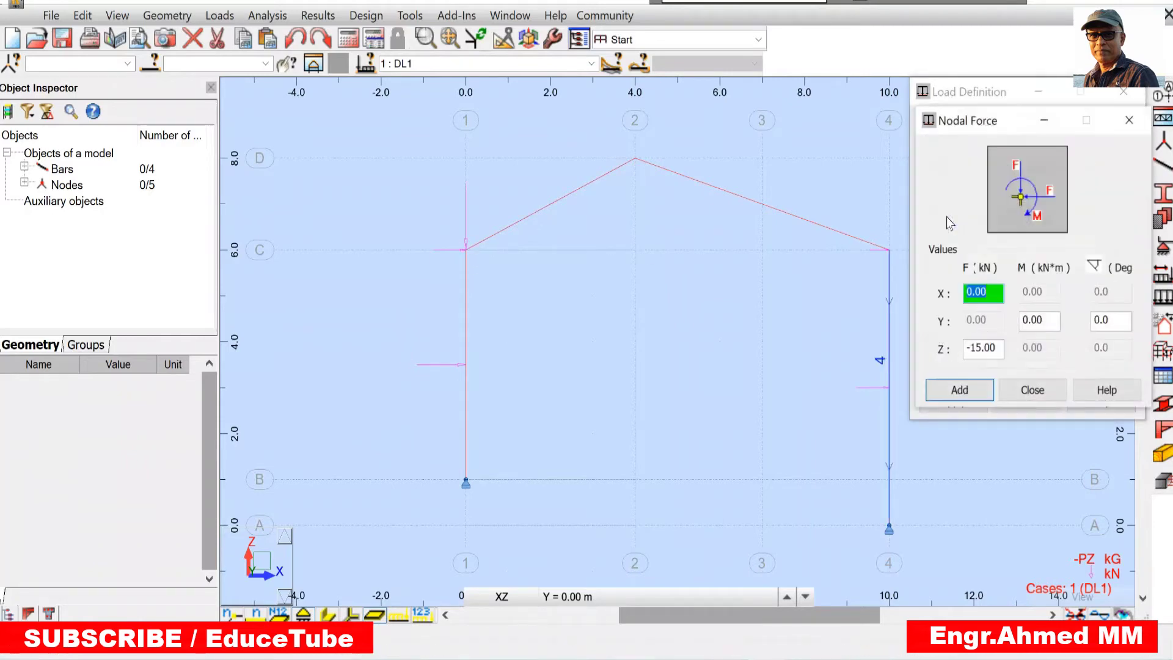
{"action": "left_click", "coordinate": [981, 346]}
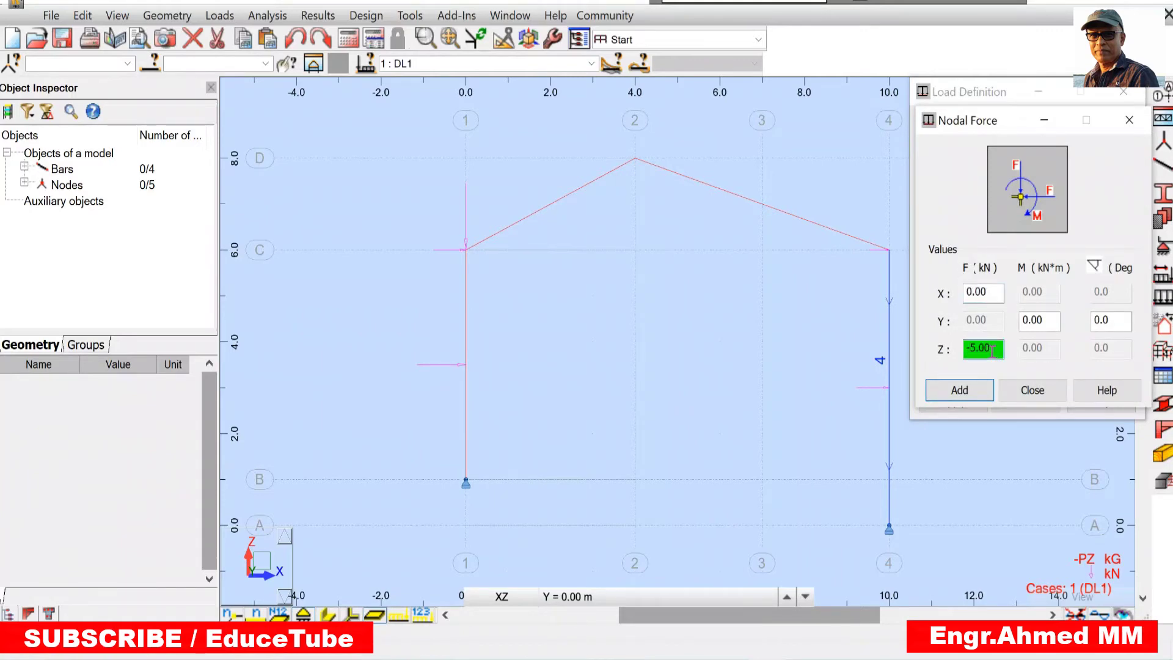
{"action": "left_click", "coordinate": [959, 390]}
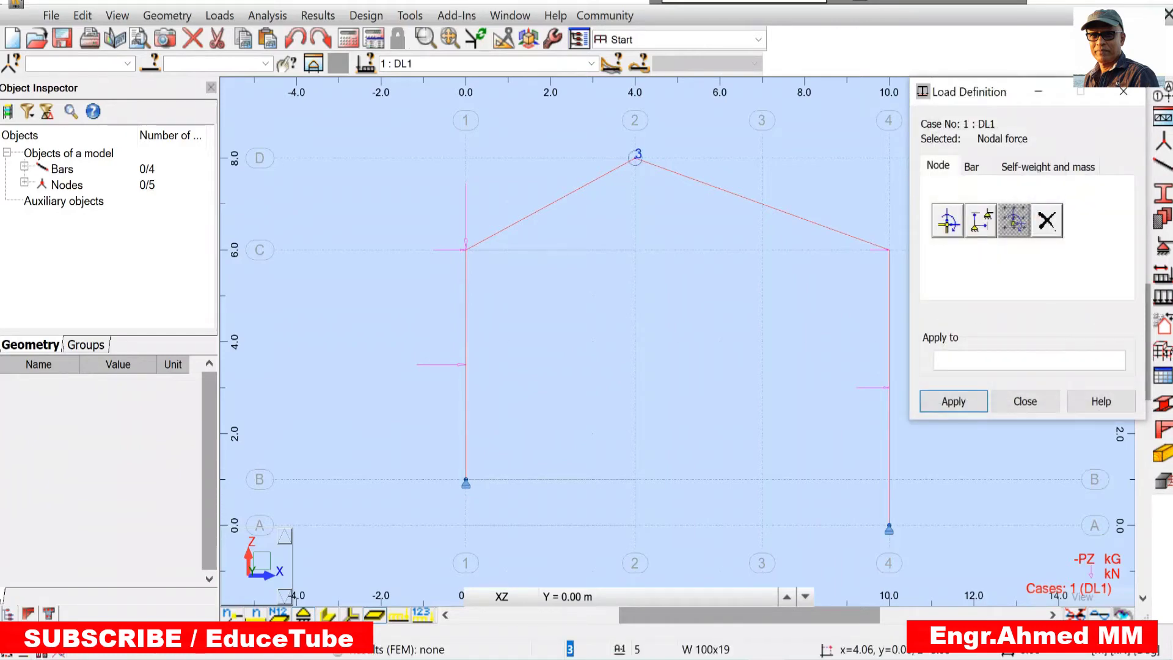
{"action": "left_click", "coordinate": [636, 157]}
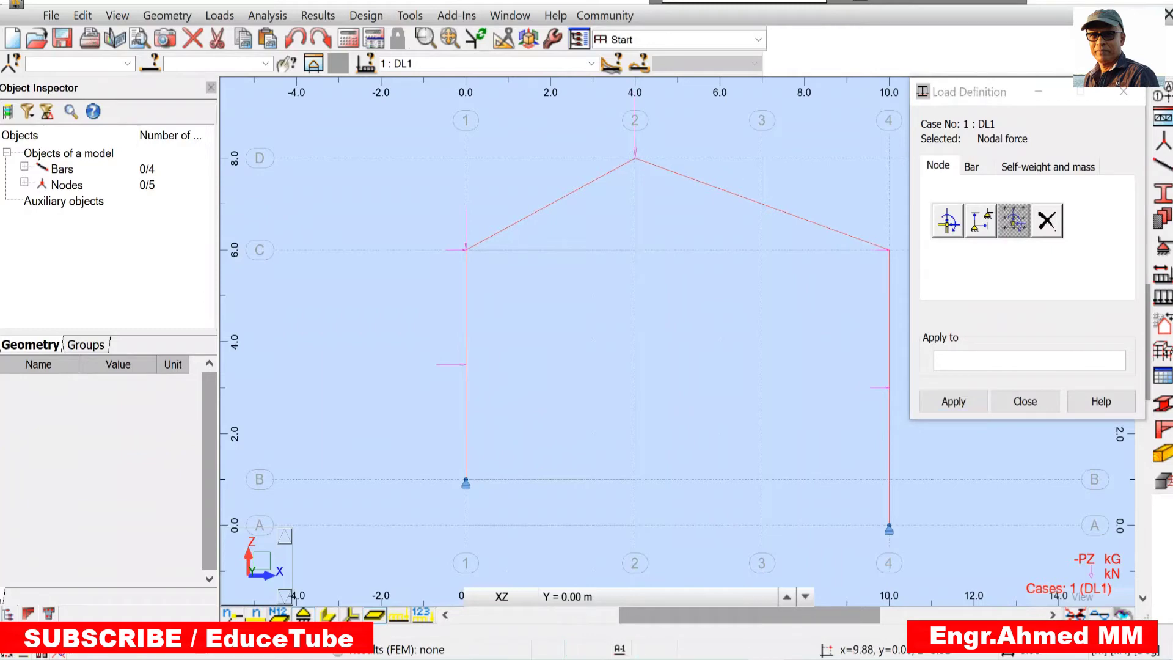
Apply a vertical nodal force of -20 kN in Z at the right eave node
{"action": "left_click", "coordinate": [948, 227]}
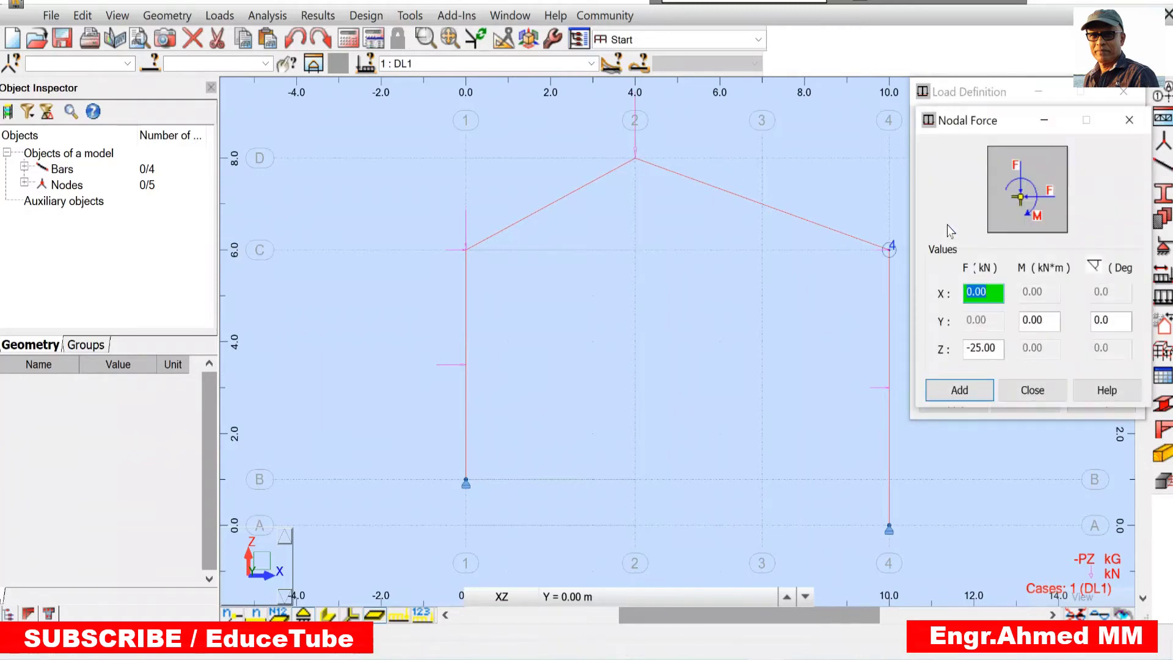
{"action": "double_click", "coordinate": [979, 346]}
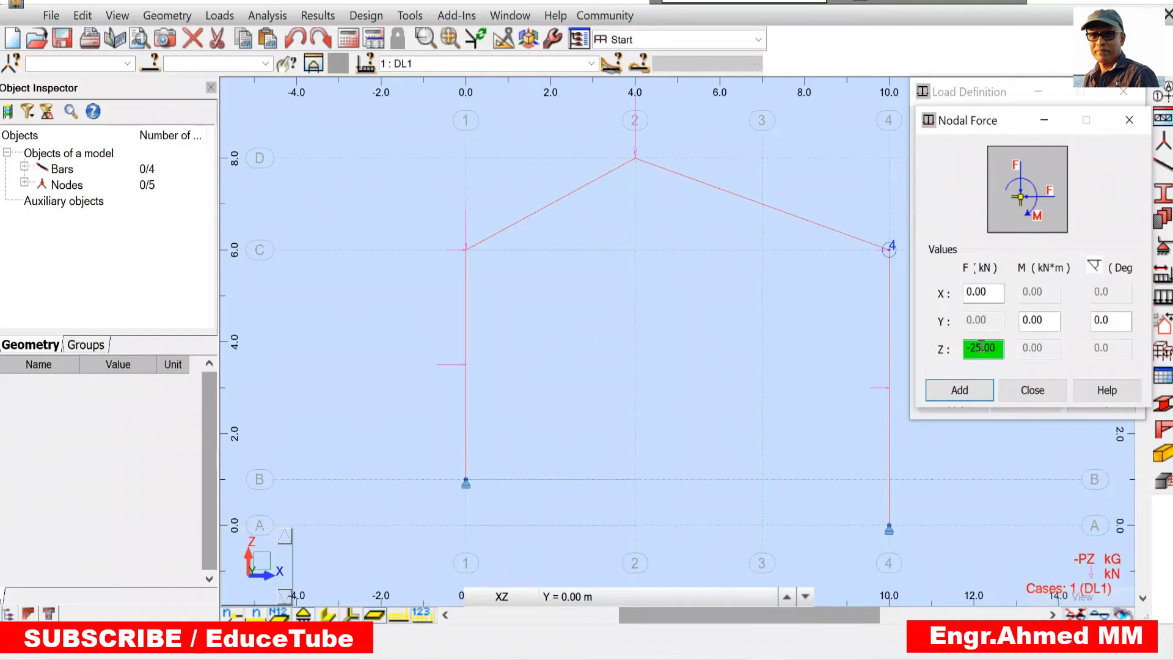
{"action": "type", "text": "-2.000"}
{"action": "left_click", "coordinate": [941, 391]}
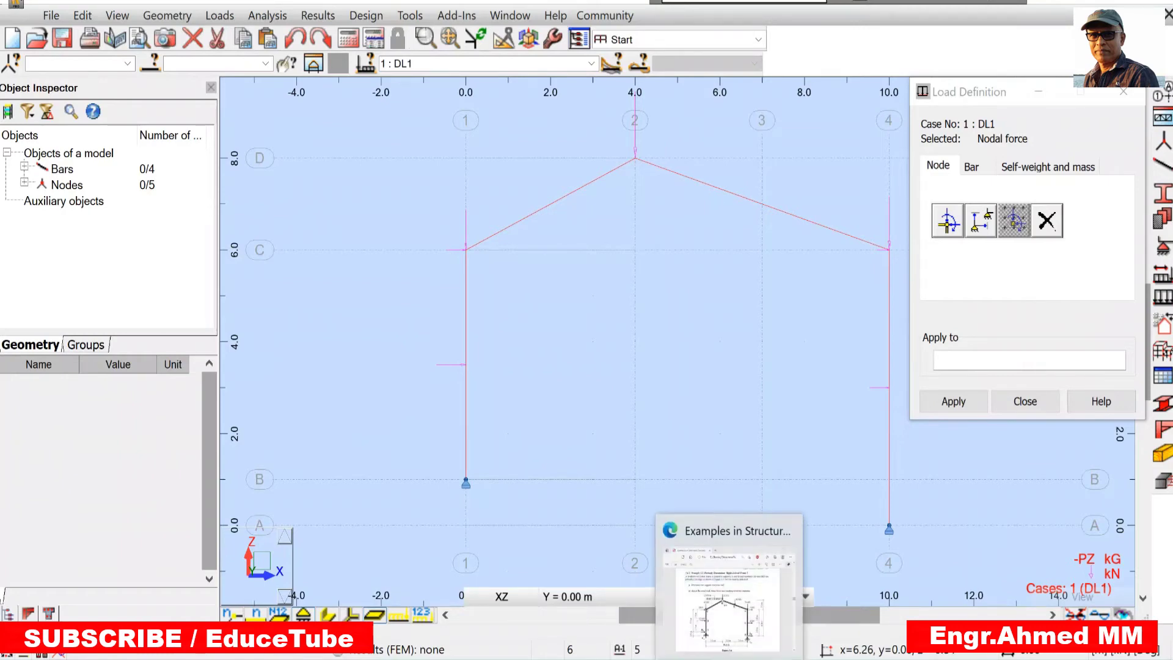
Check the figure and apply a bar force of -35 kN in Z, with X cleared, at 3.162277 m absolute along the right rafter
{"action": "left_click", "coordinate": [737, 529]}
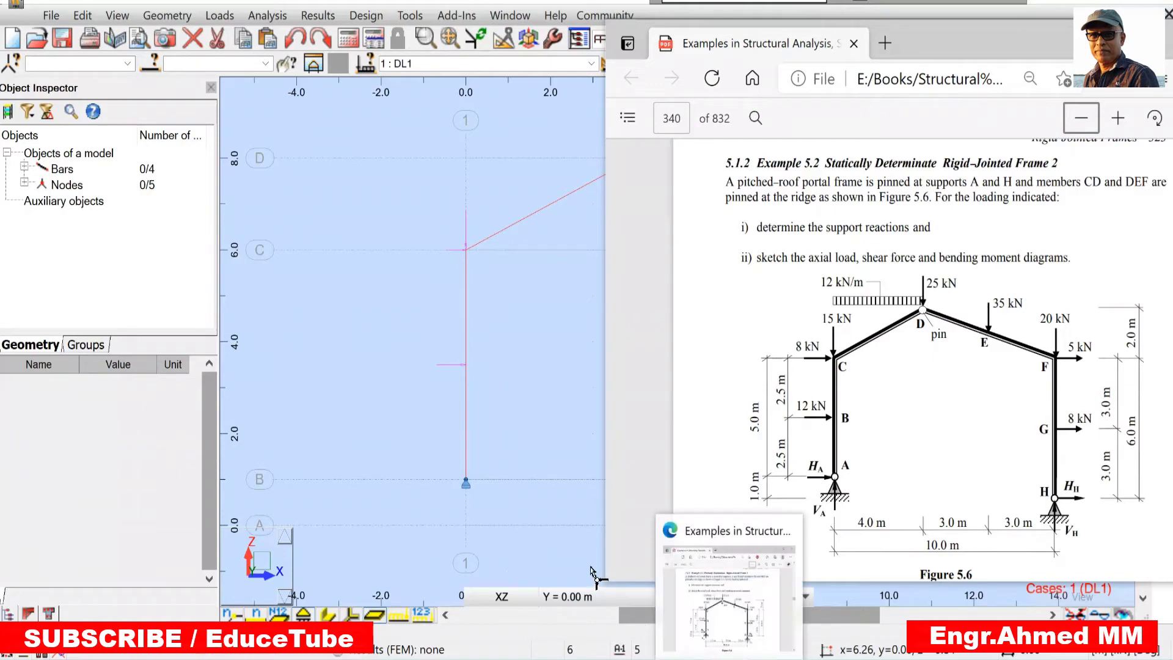
{"action": "left_click", "coordinate": [461, 553]}
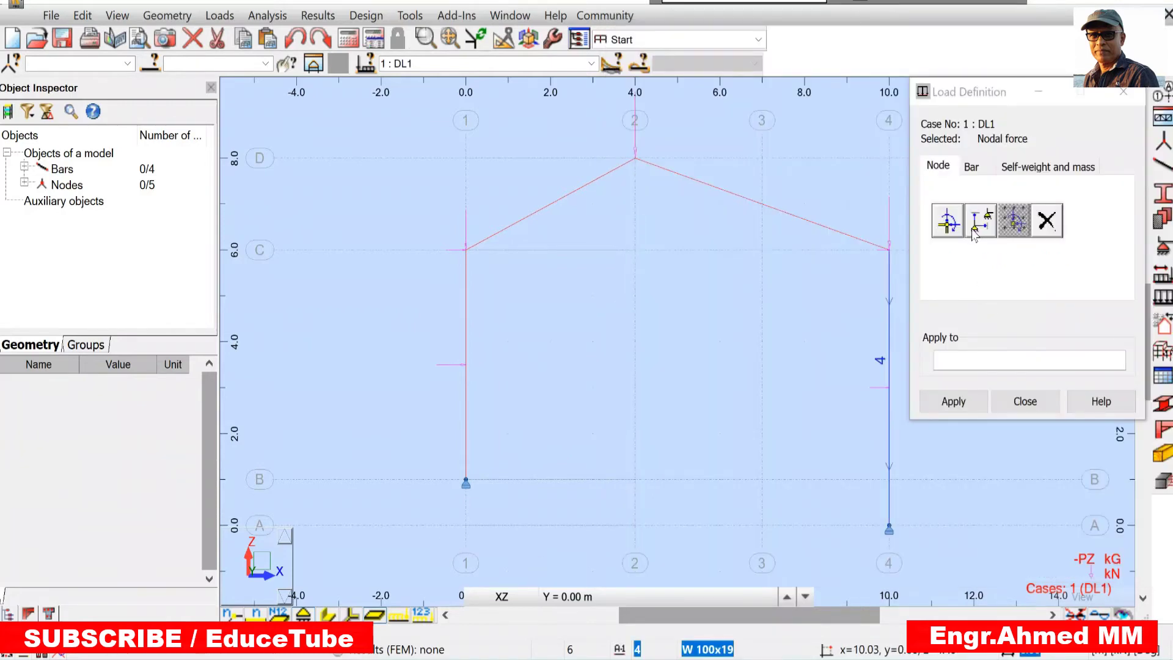
{"action": "left_click", "coordinate": [971, 167]}
{"action": "left_click", "coordinate": [1044, 223]}
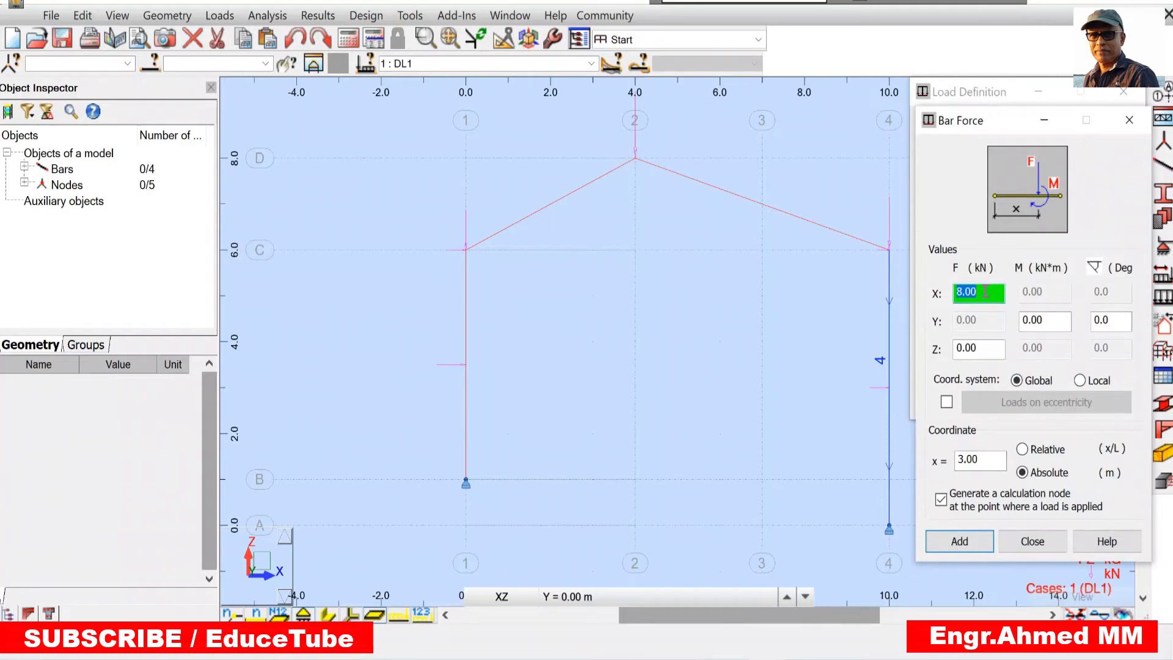
{"action": "key", "text": "BackSpace"}
{"action": "left_click", "coordinate": [960, 348]}
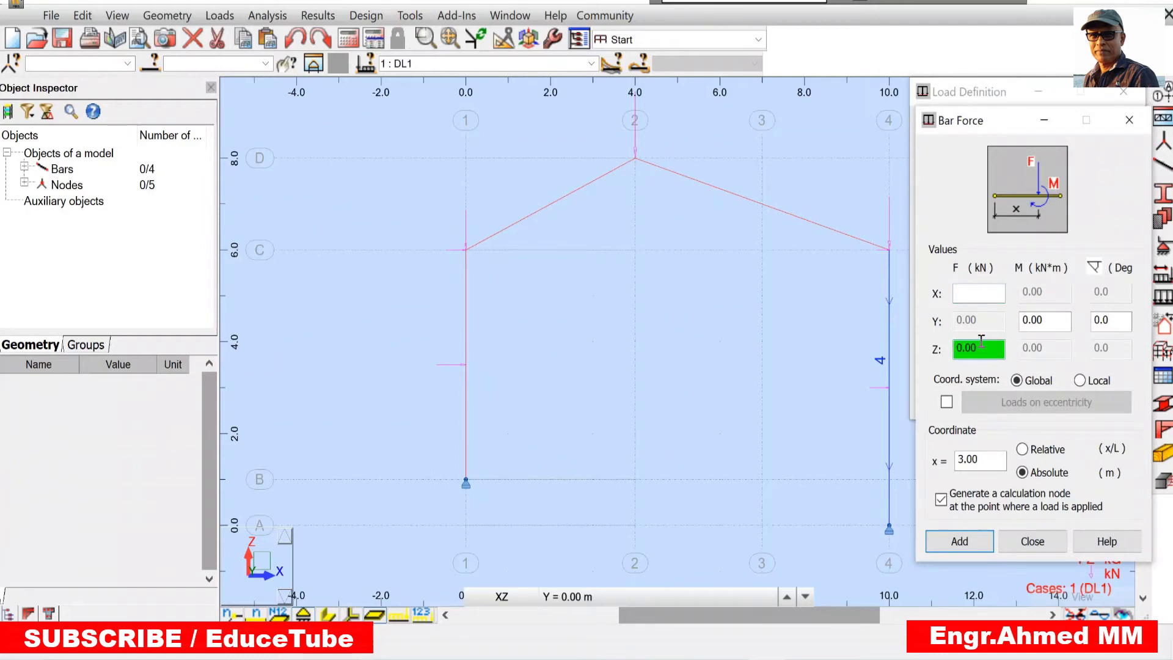
{"action": "type", "text": "-35"}
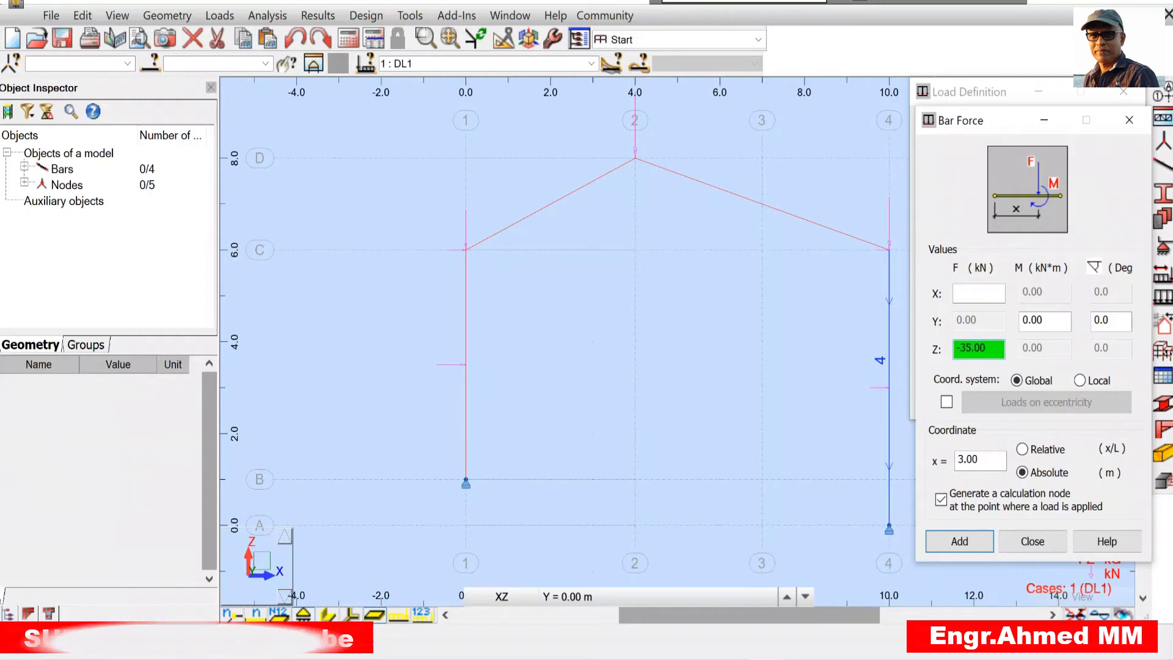
{"action": "left_click", "coordinate": [982, 458]}
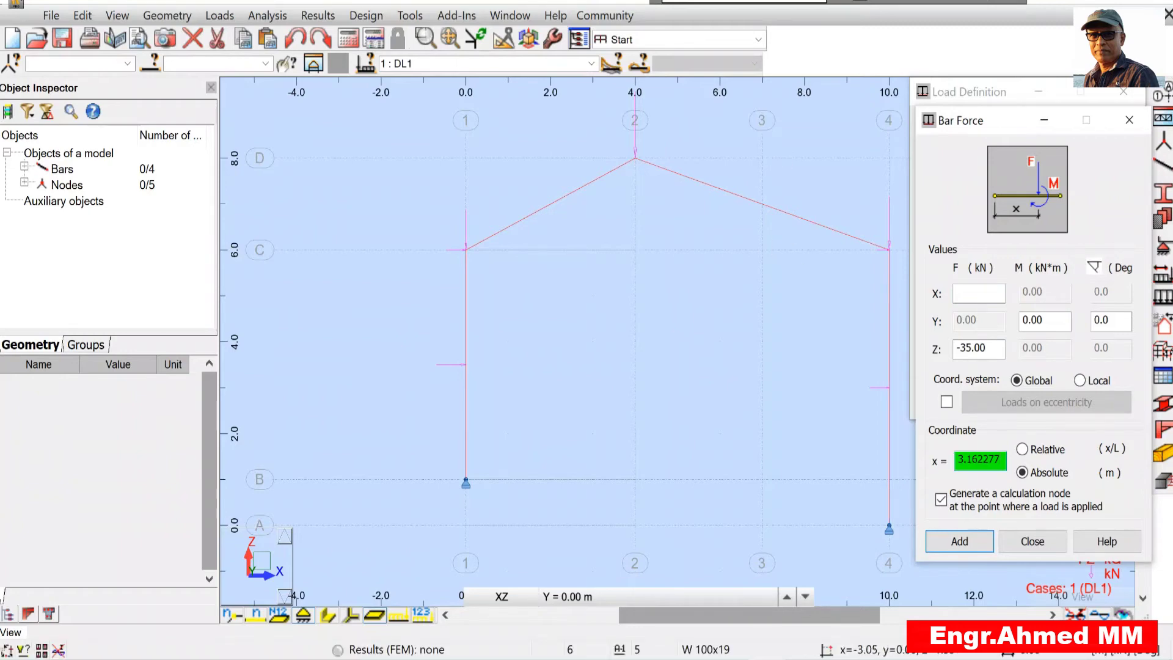
{"action": "left_click", "coordinate": [887, 354]}
{"action": "left_click", "coordinate": [958, 541]}
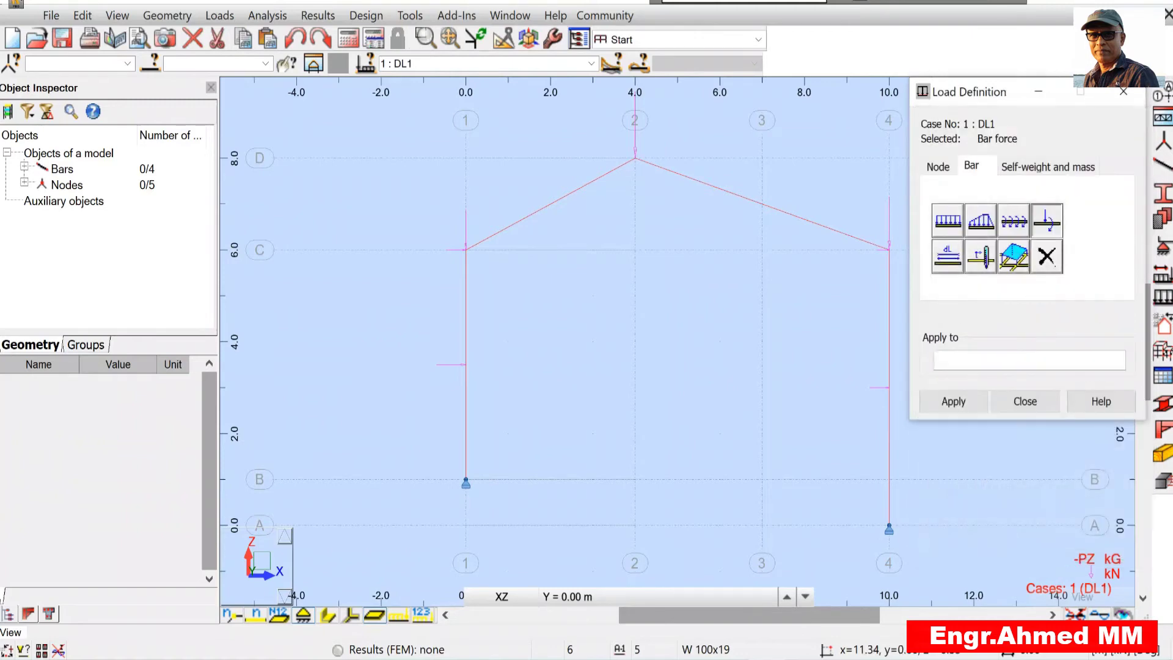
{"action": "left_click", "coordinate": [785, 210]}
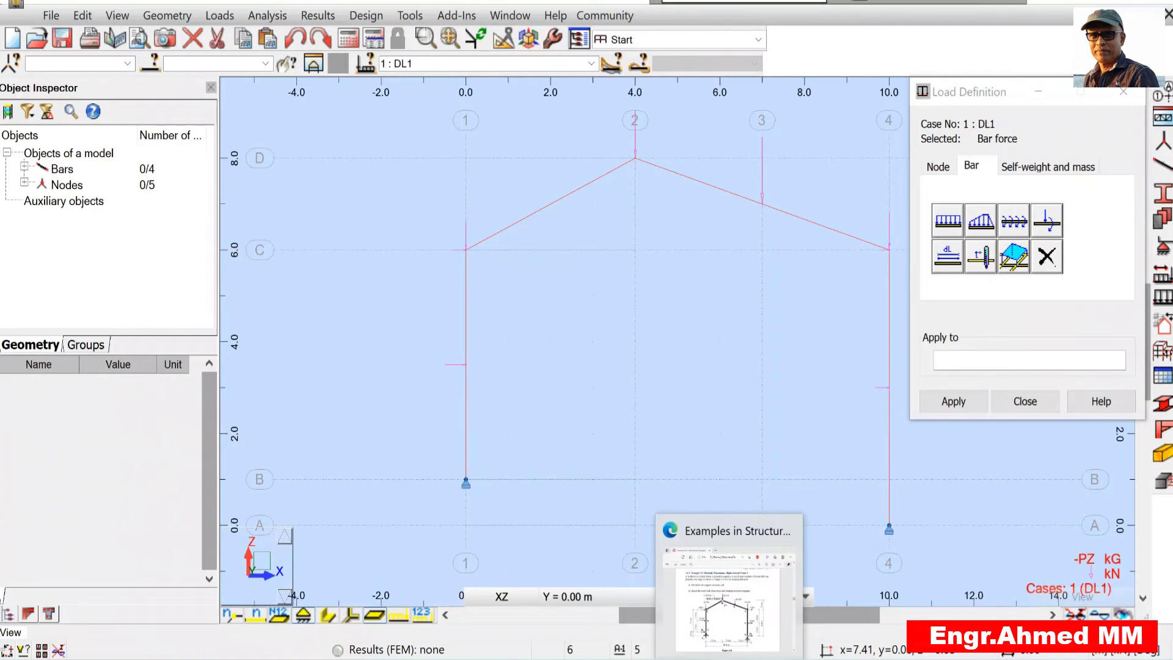
Check the loading figure and apply a projected uniform load of -12 kN/m in global Z to the left rafter
{"action": "left_click", "coordinate": [739, 568]}
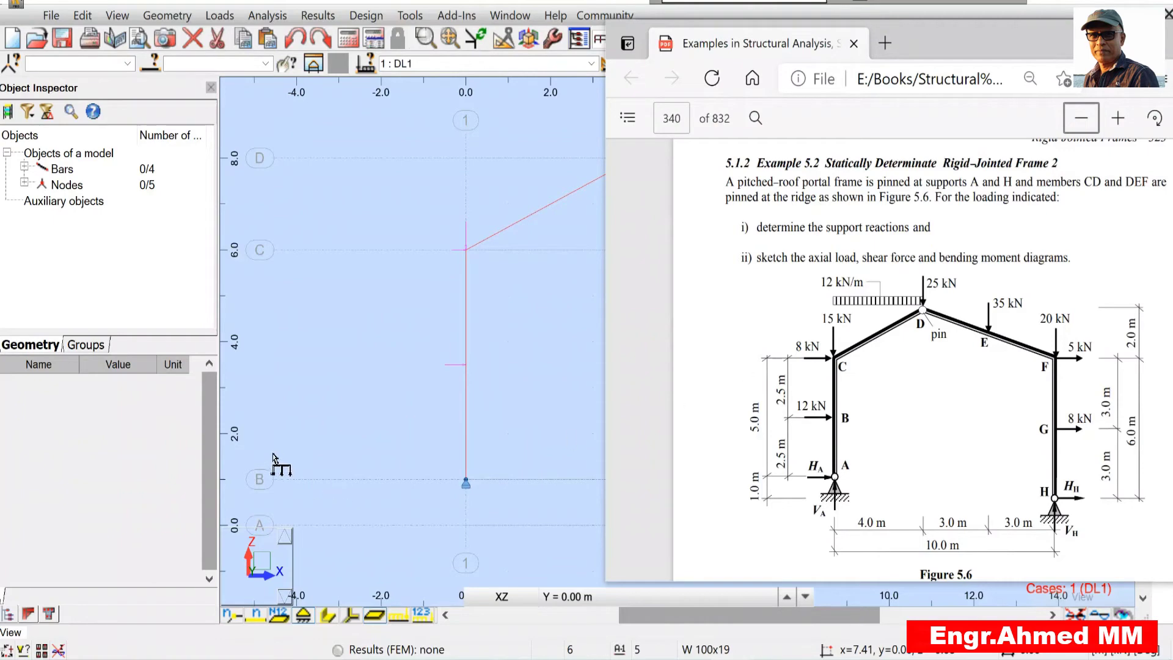
{"action": "left_click", "coordinate": [334, 420]}
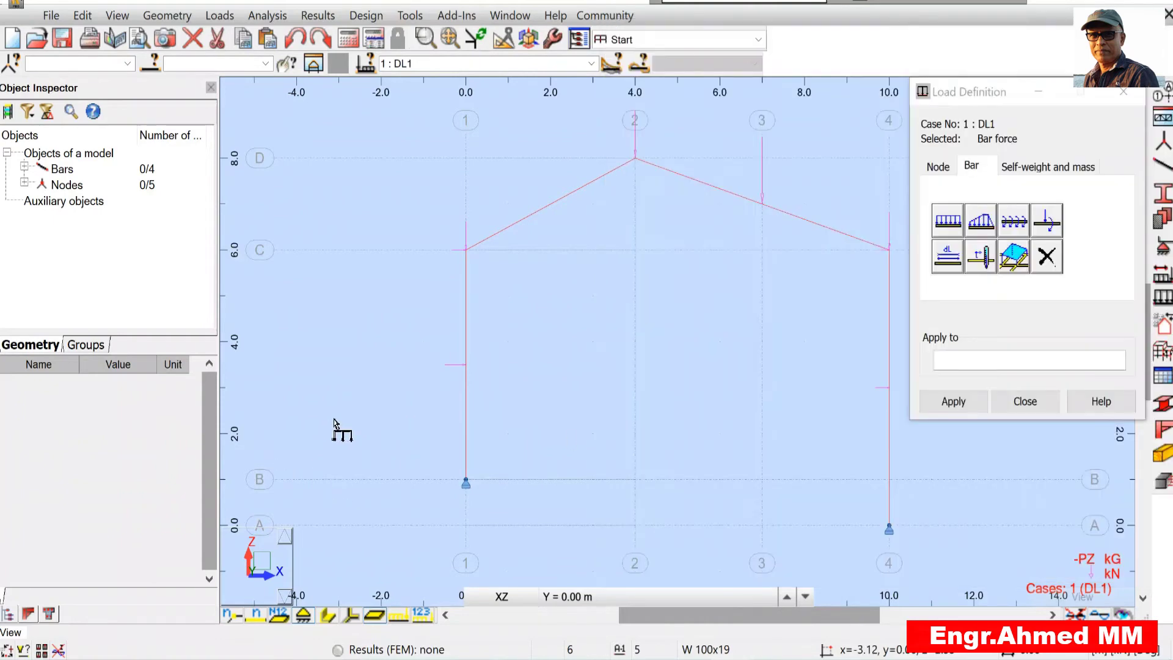
{"action": "left_click", "coordinate": [948, 221]}
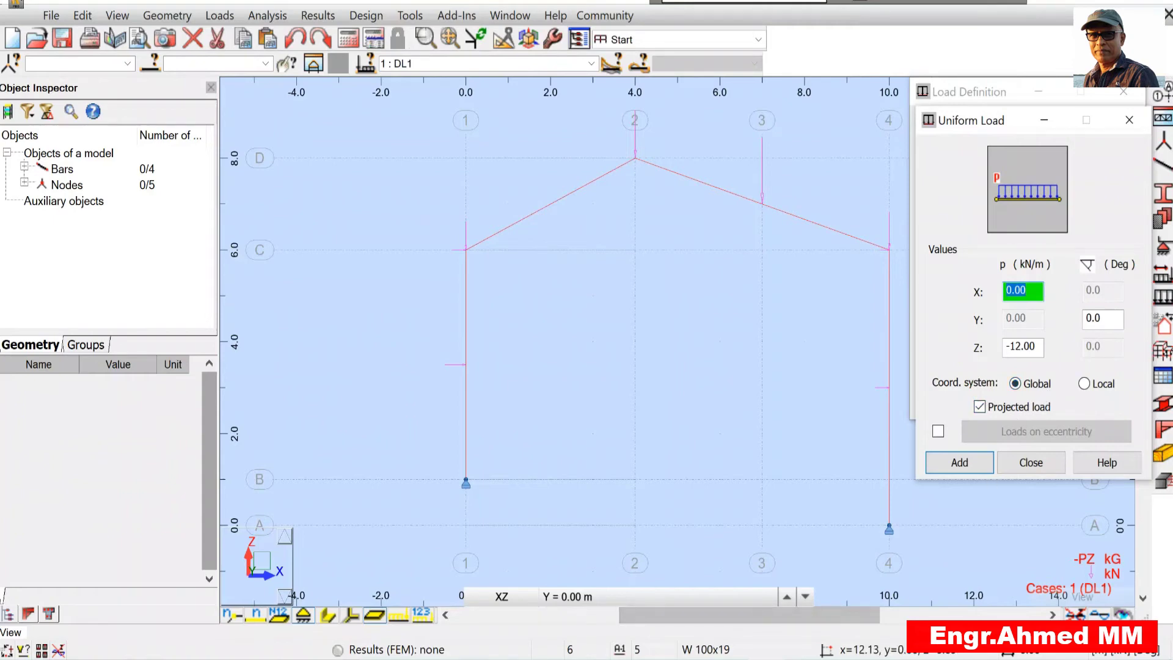
{"action": "mouse_move", "coordinate": [729, 657]}
{"action": "left_click", "coordinate": [729, 599]}
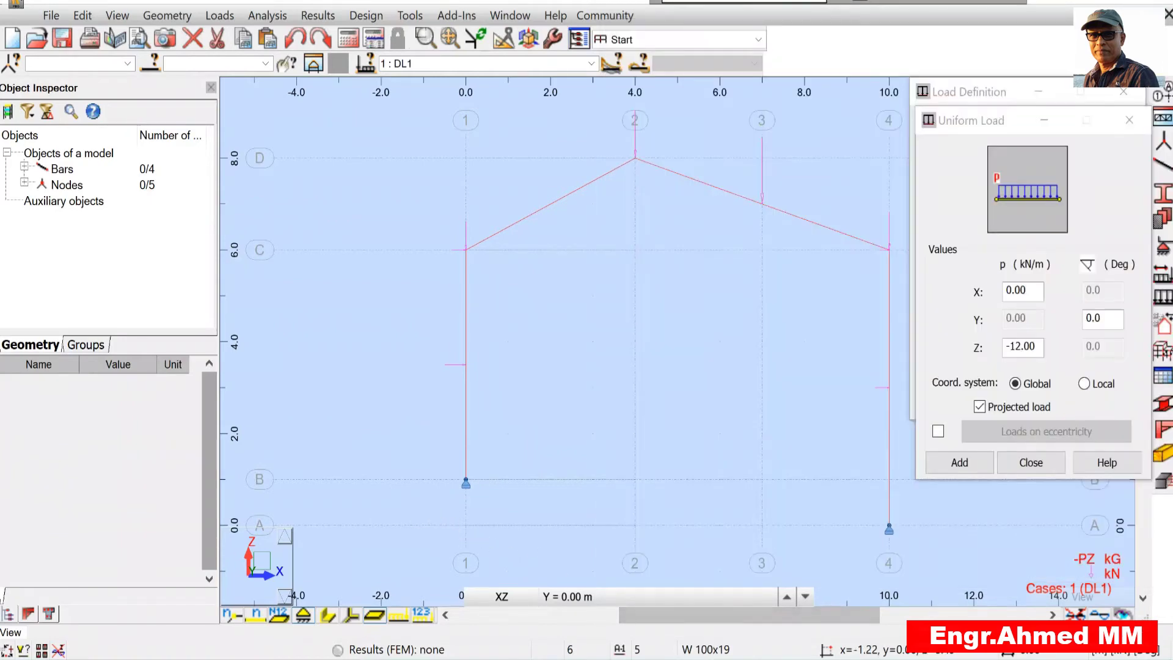
{"action": "left_click", "coordinate": [430, 519]}
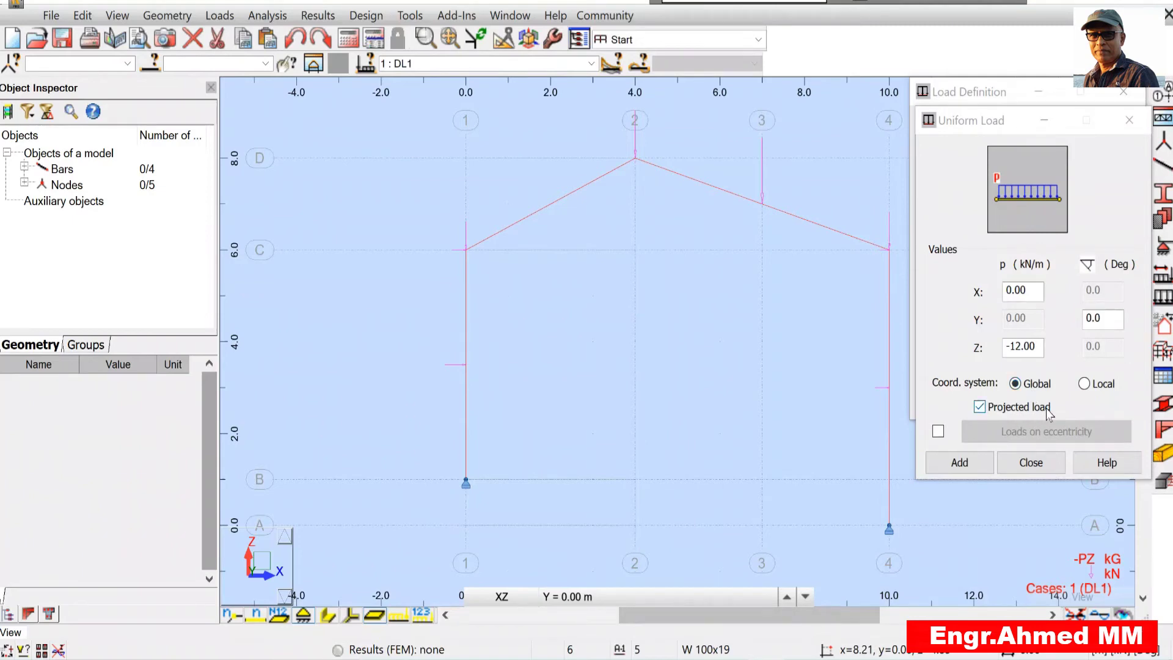
{"action": "left_click", "coordinate": [960, 462]}
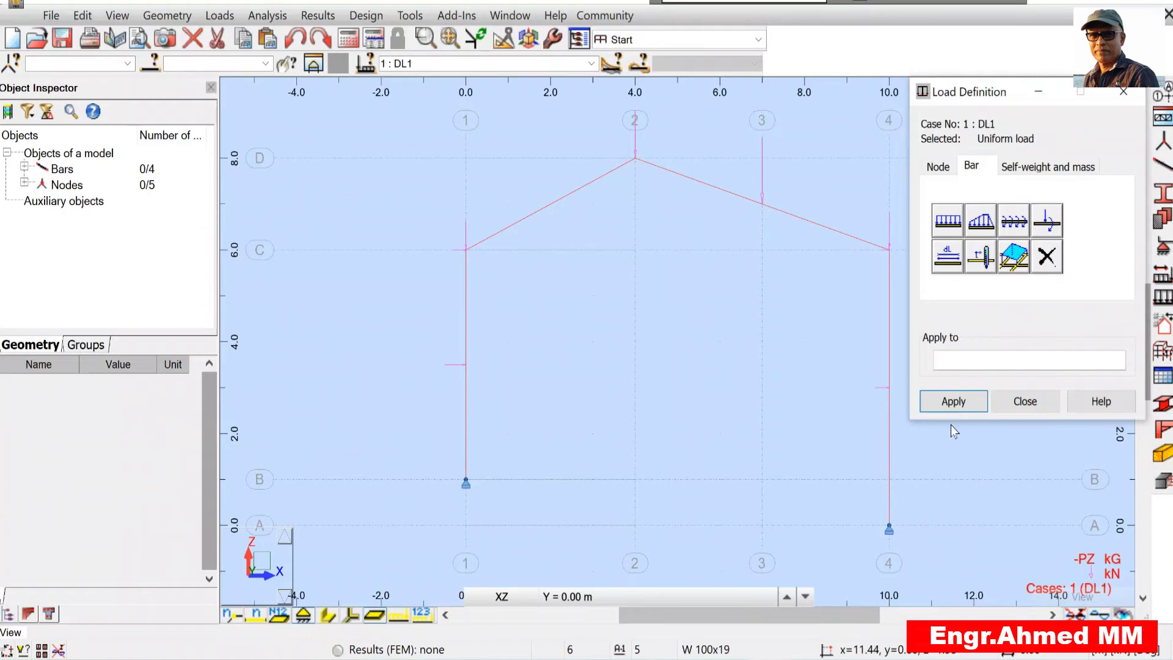
{"action": "left_click", "coordinate": [518, 221]}
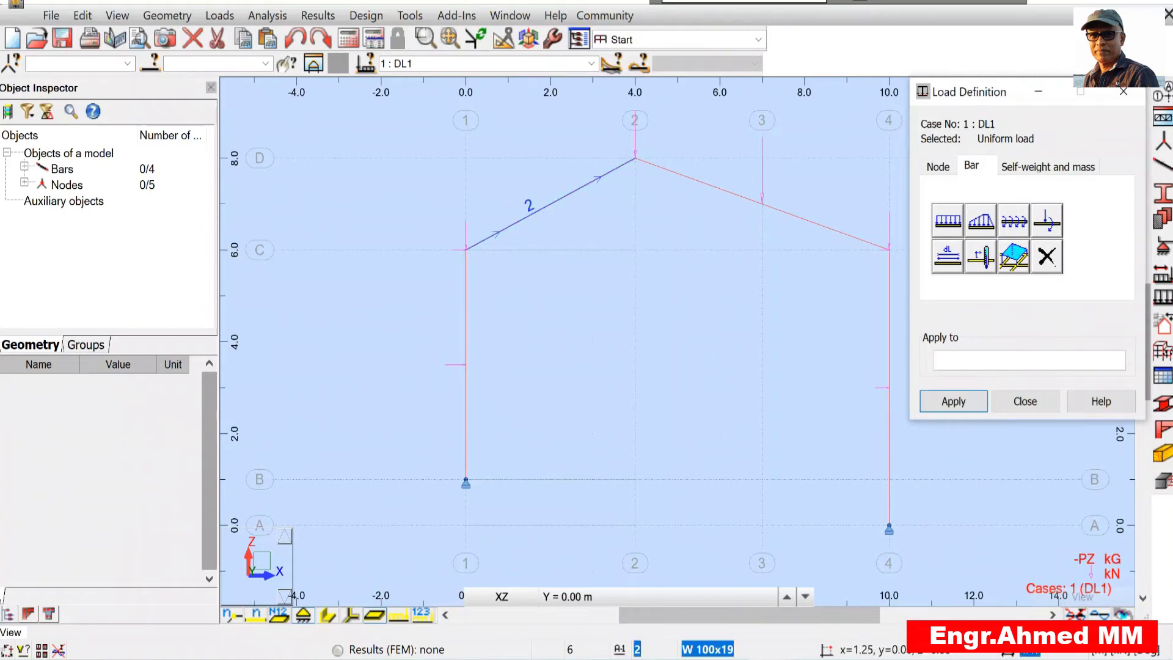
{"action": "left_click", "coordinate": [523, 222]}
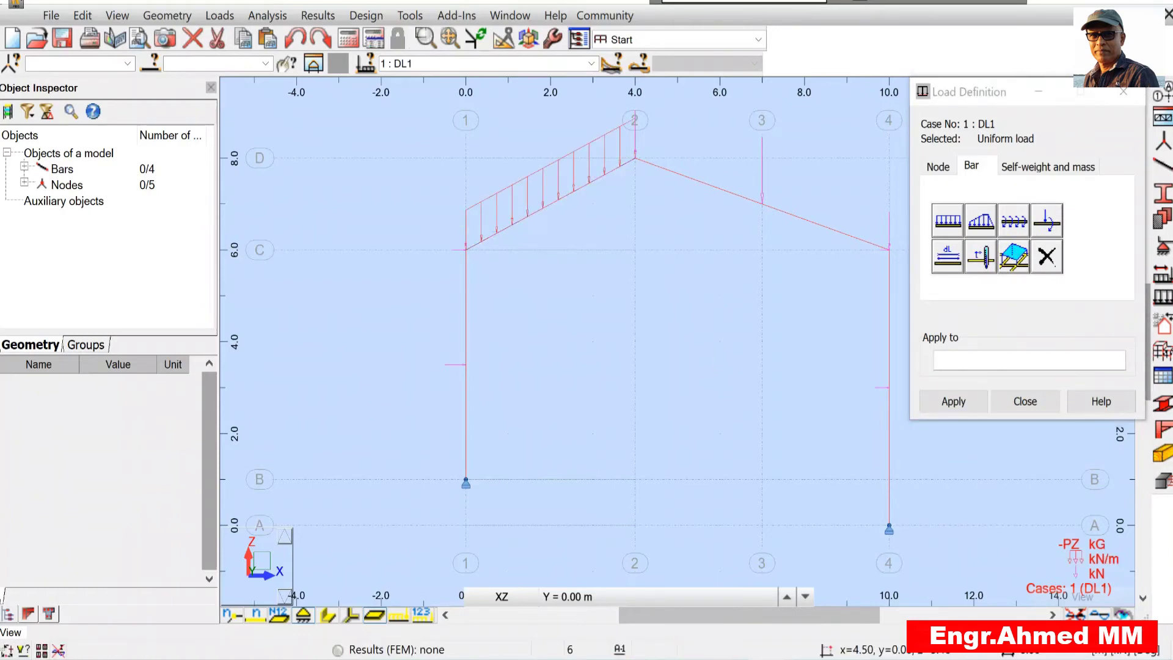
{"action": "left_click", "coordinate": [1031, 401]}
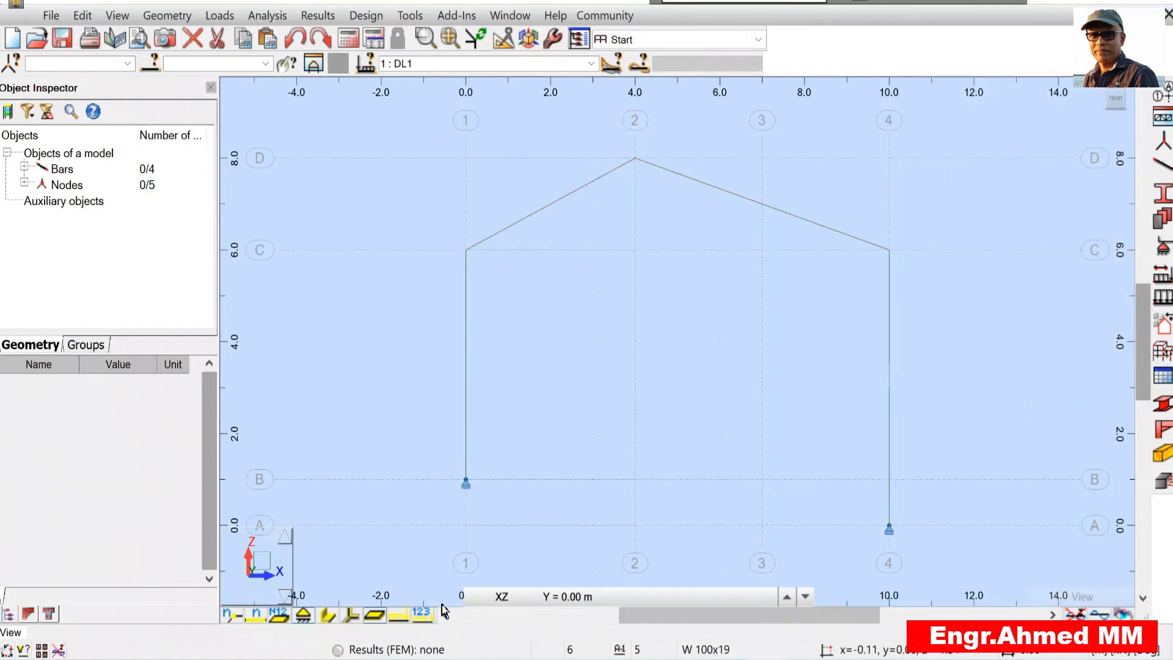
Display the load symbols and load values on the whole frame
{"action": "left_click", "coordinate": [399, 616]}
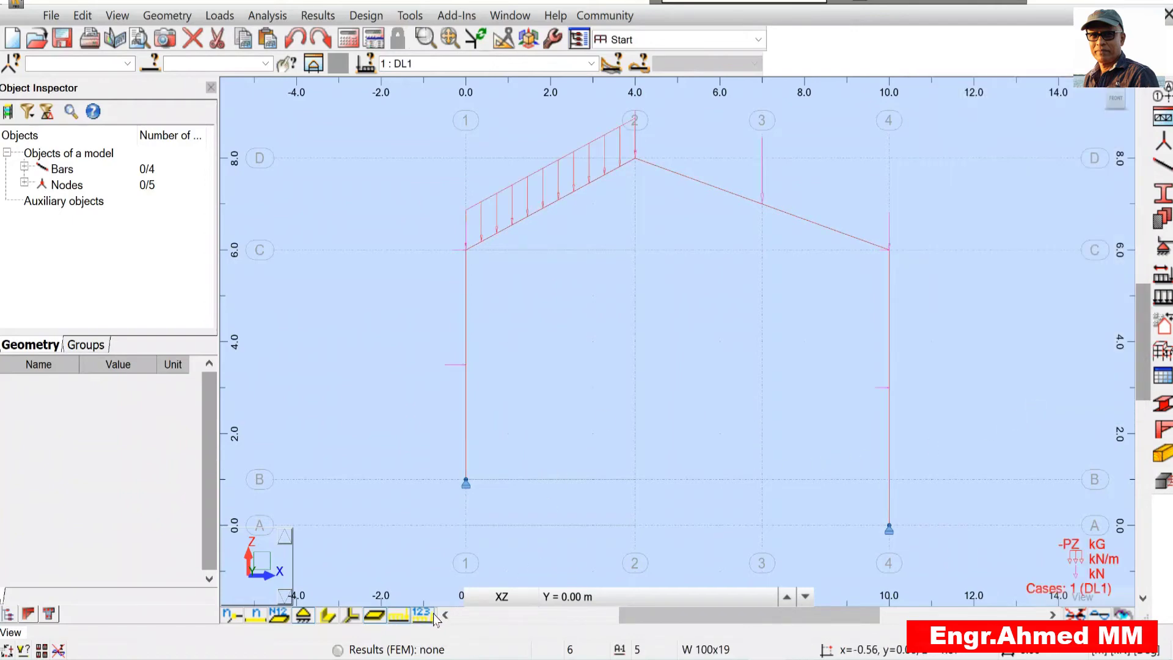
{"action": "left_click", "coordinate": [425, 616]}
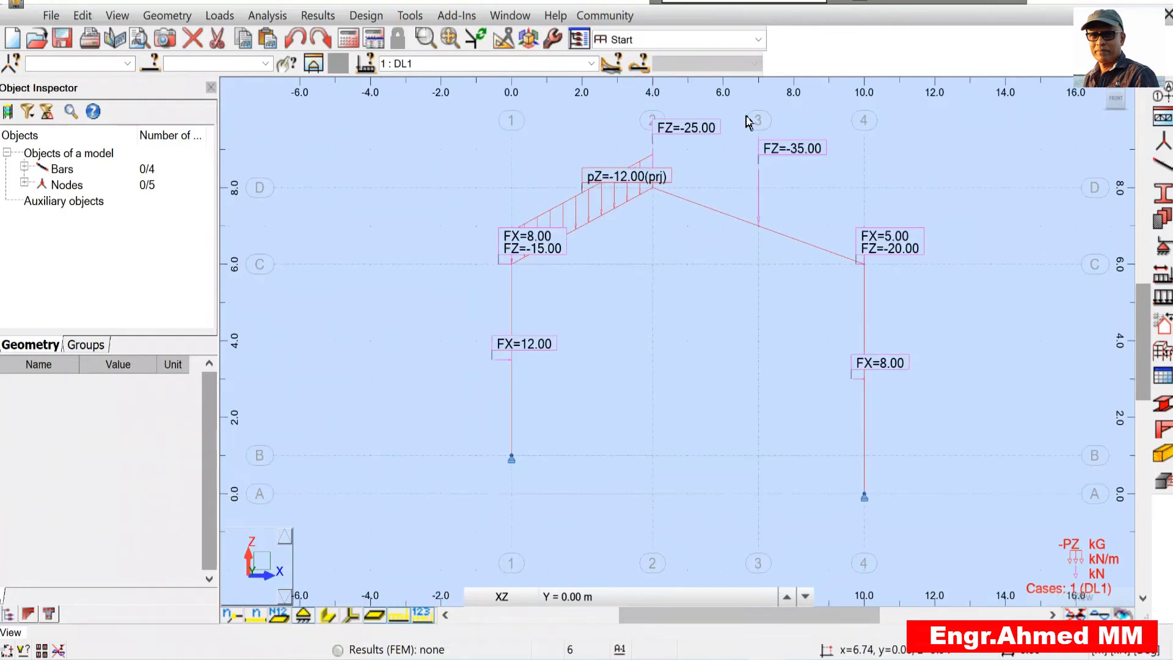
{"action": "scroll", "coordinate": [748, 122], "scroll_direction": "up", "scroll_amount": 1}
{"action": "scroll", "coordinate": [776, 254], "scroll_direction": "down", "scroll_amount": 2}
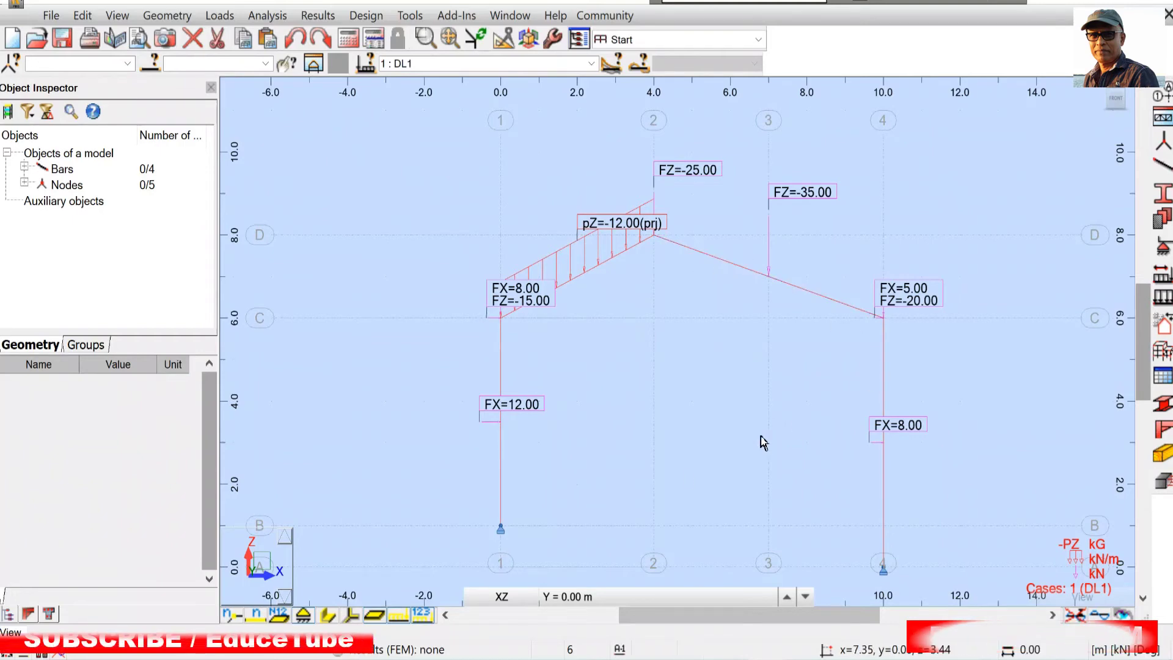
Delete the self-weight entry of case DL1 from the load table and return to the frame view
{"action": "left_click", "coordinate": [217, 17]}
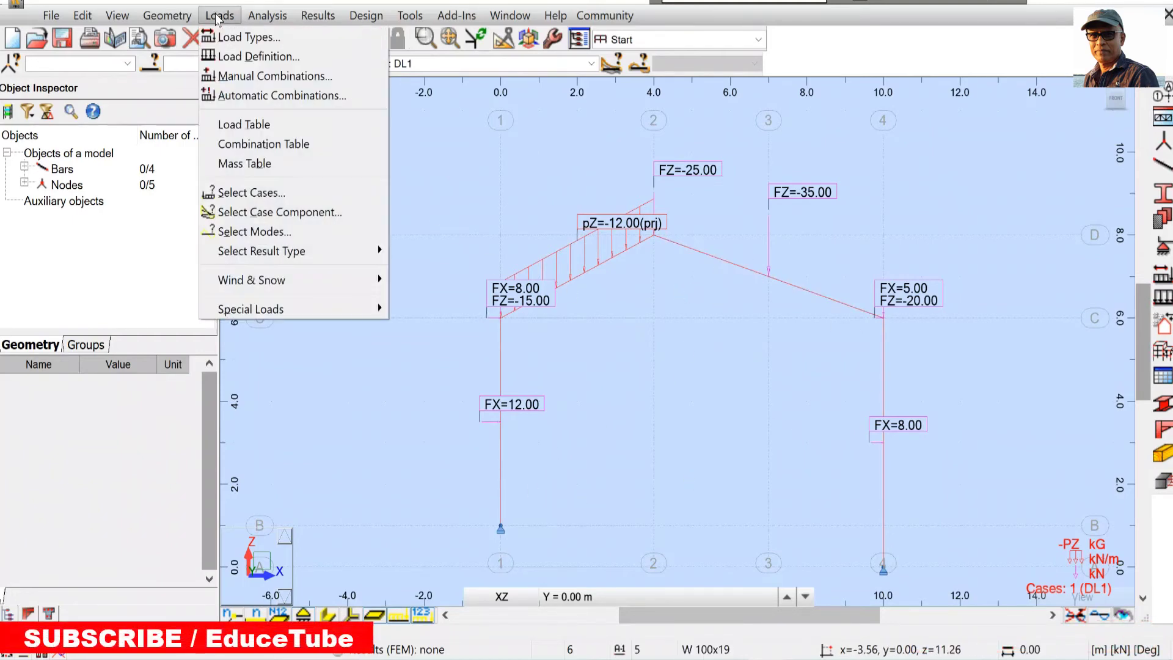
{"action": "left_click", "coordinate": [268, 124]}
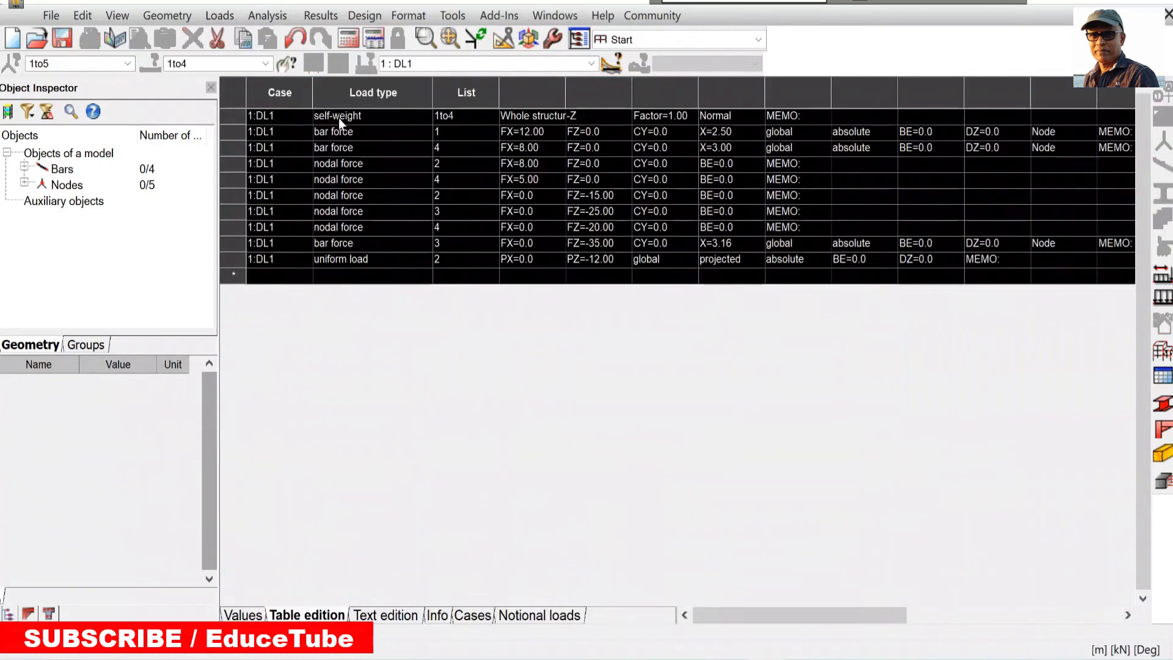
{"action": "left_click", "coordinate": [240, 116]}
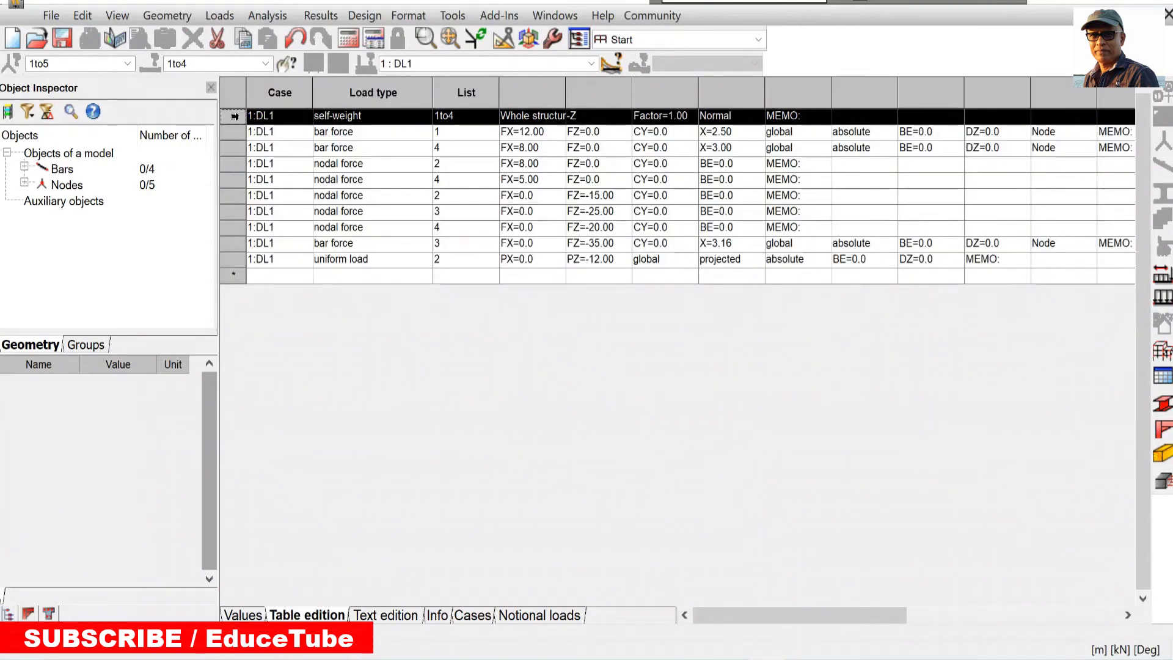
{"action": "key", "text": "Delete"}
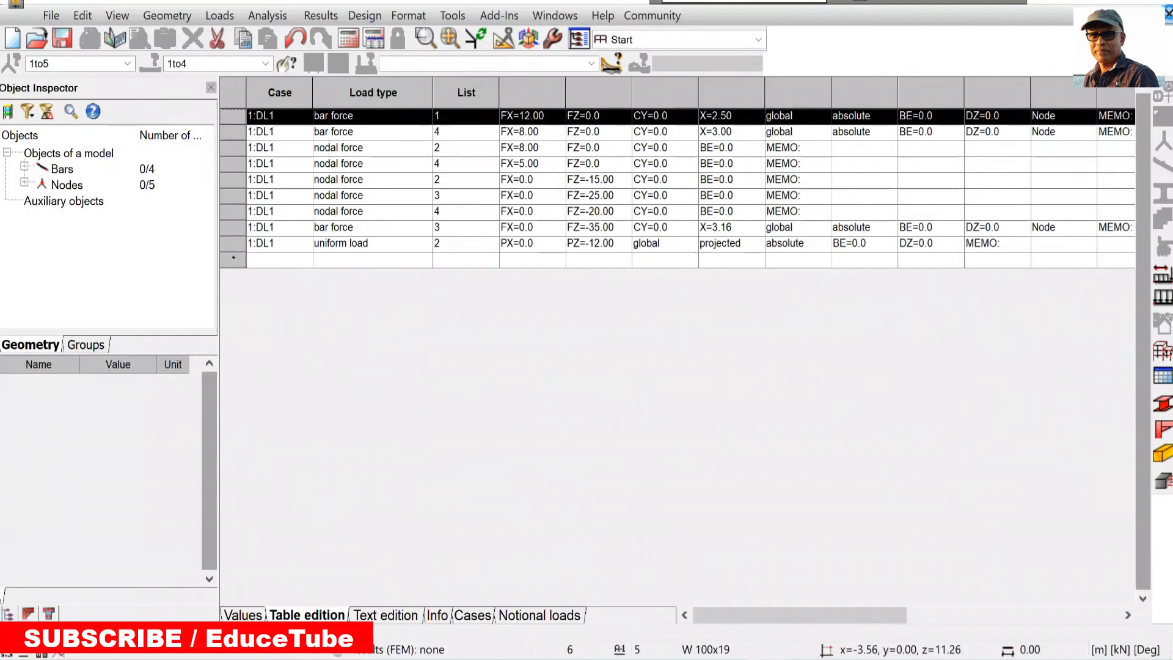
{"action": "left_click", "coordinate": [1167, 15]}
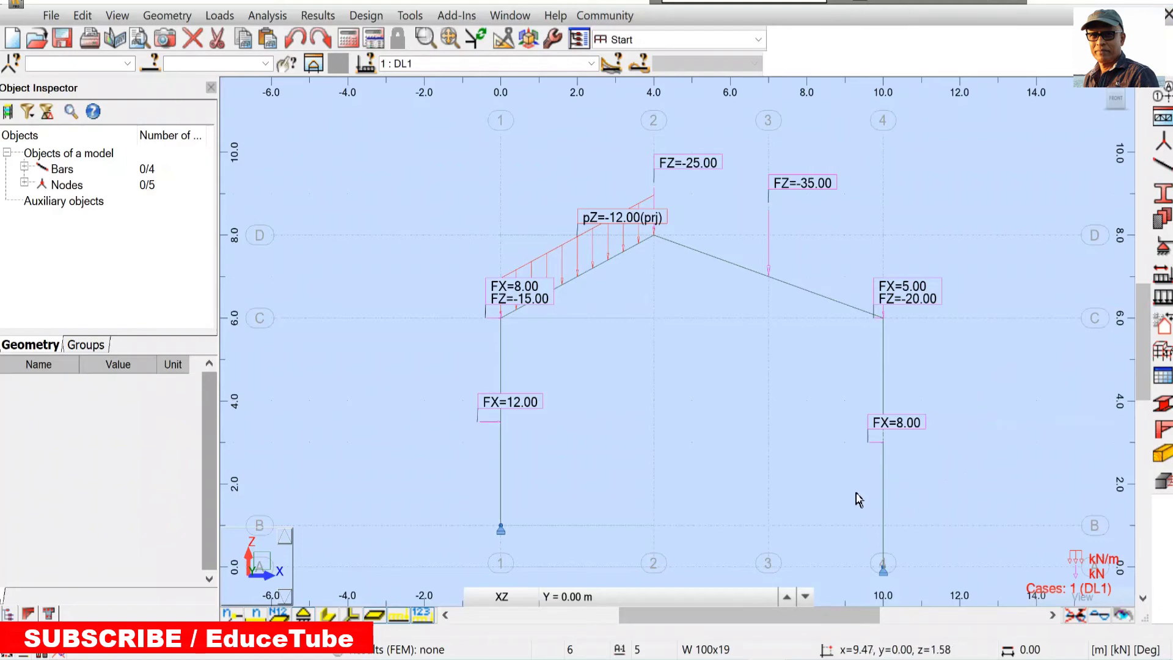
{"action": "scroll", "coordinate": [855, 493], "scroll_direction": "up", "scroll_amount": 1}
{"action": "scroll", "coordinate": [861, 445], "scroll_direction": "down", "scroll_amount": 1}
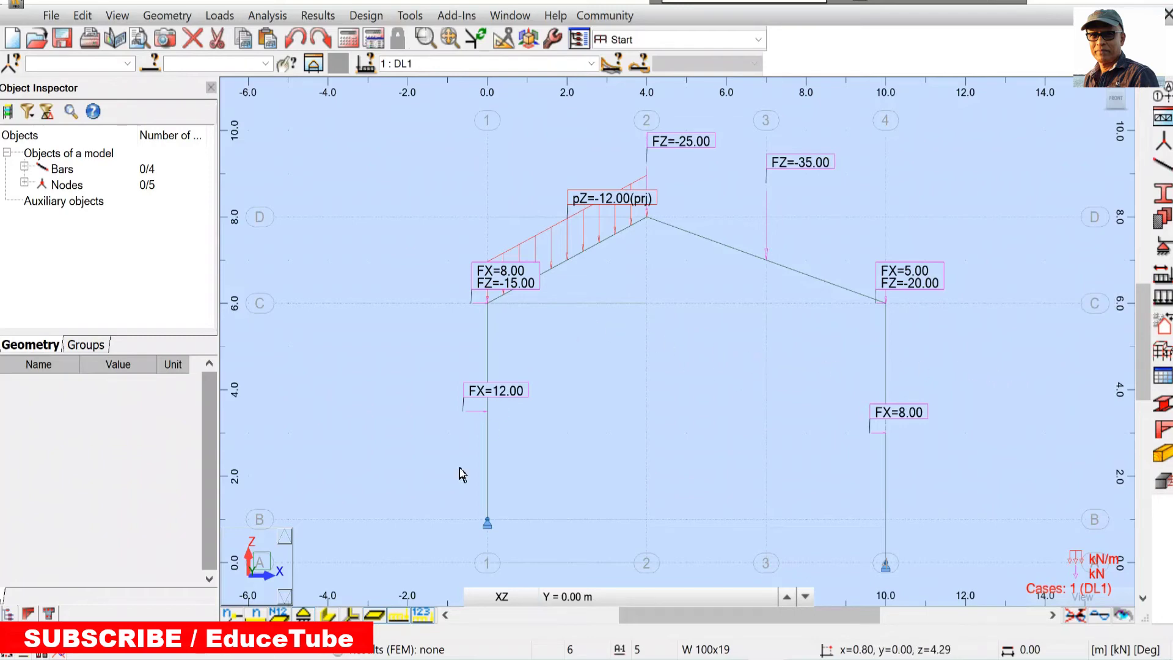
Hide the load symbols and run the static calculation, continuing past the instability at node 3
{"action": "left_click", "coordinate": [397, 616]}
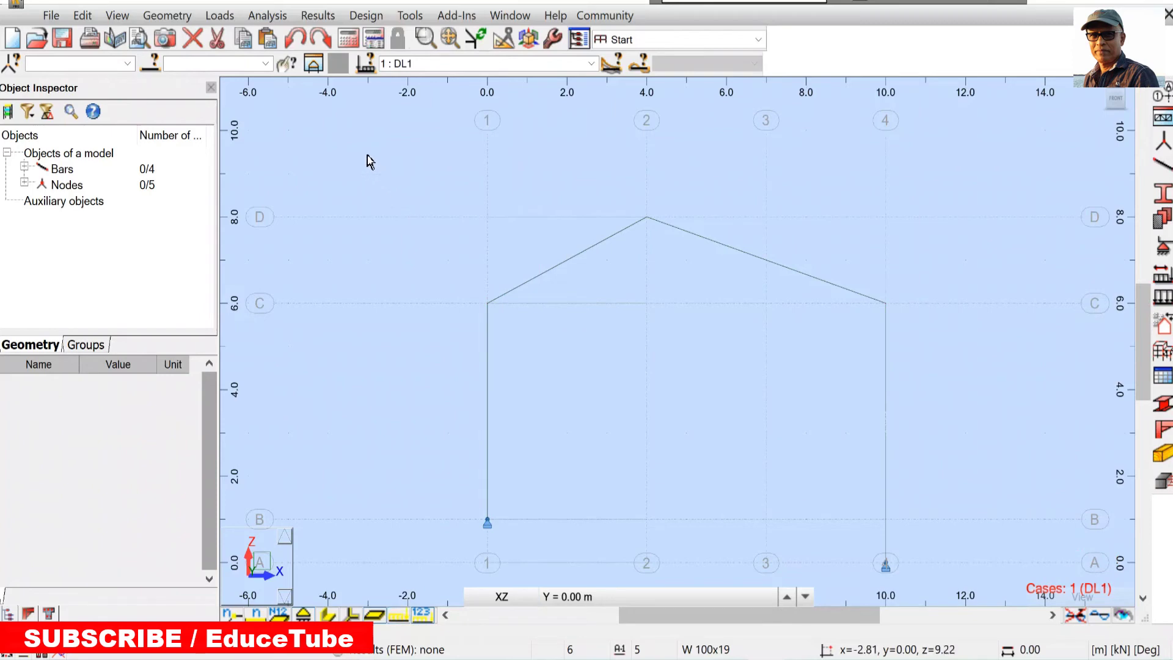
{"action": "left_click", "coordinate": [350, 38]}
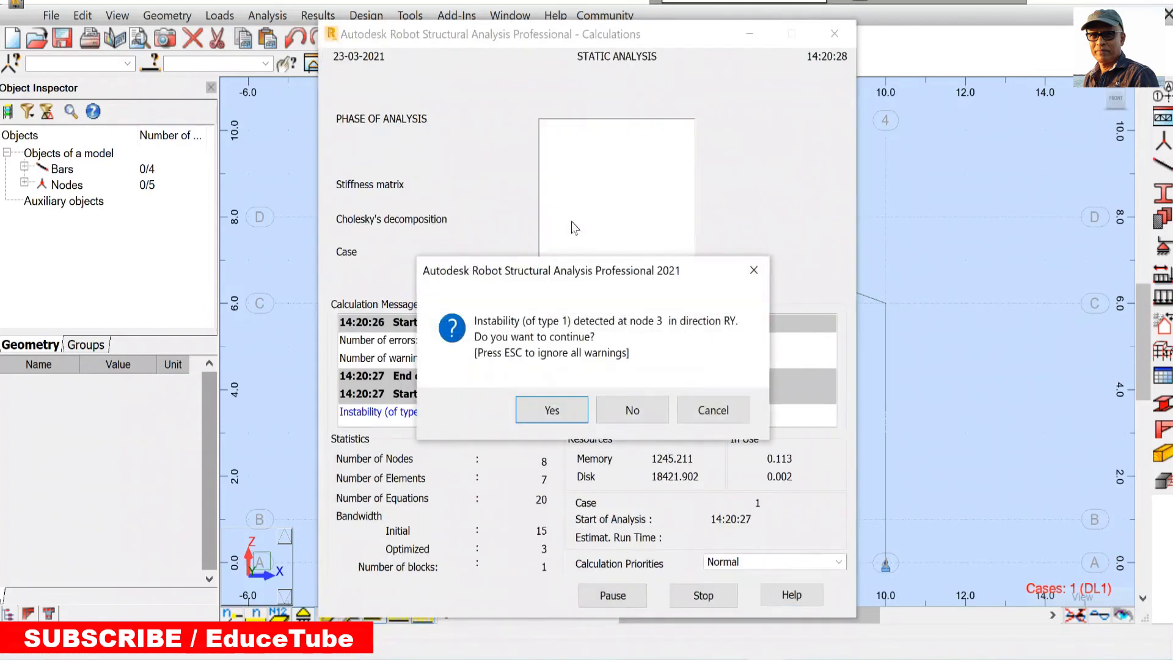
{"action": "key", "text": "Return"}
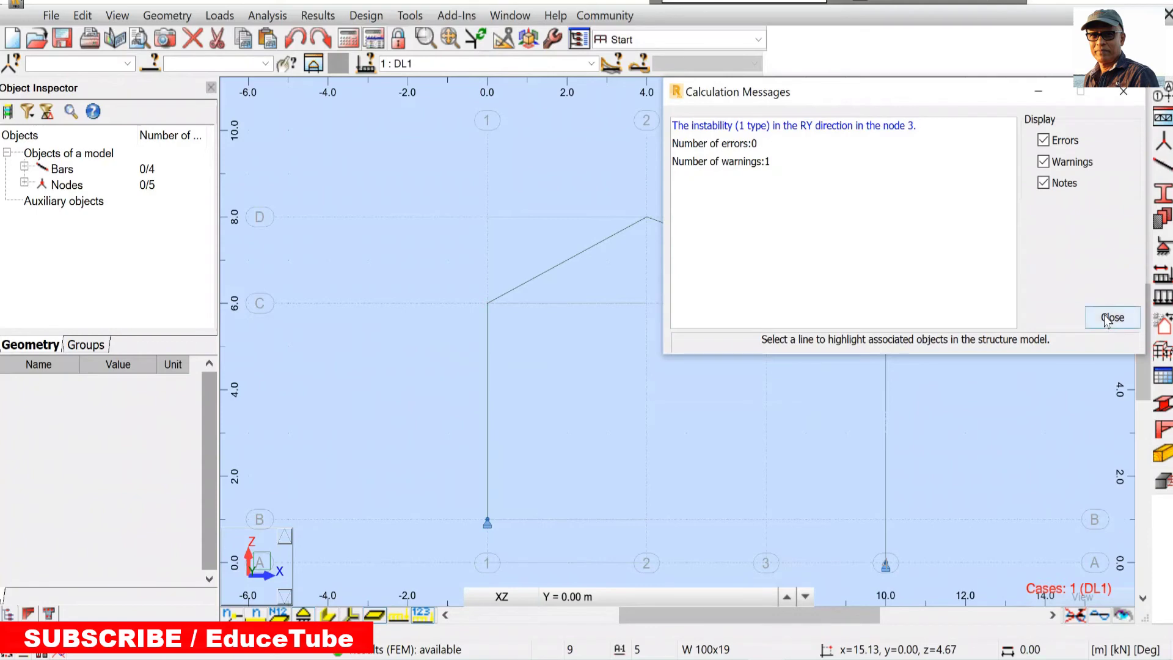
{"action": "left_click", "coordinate": [1112, 318]}
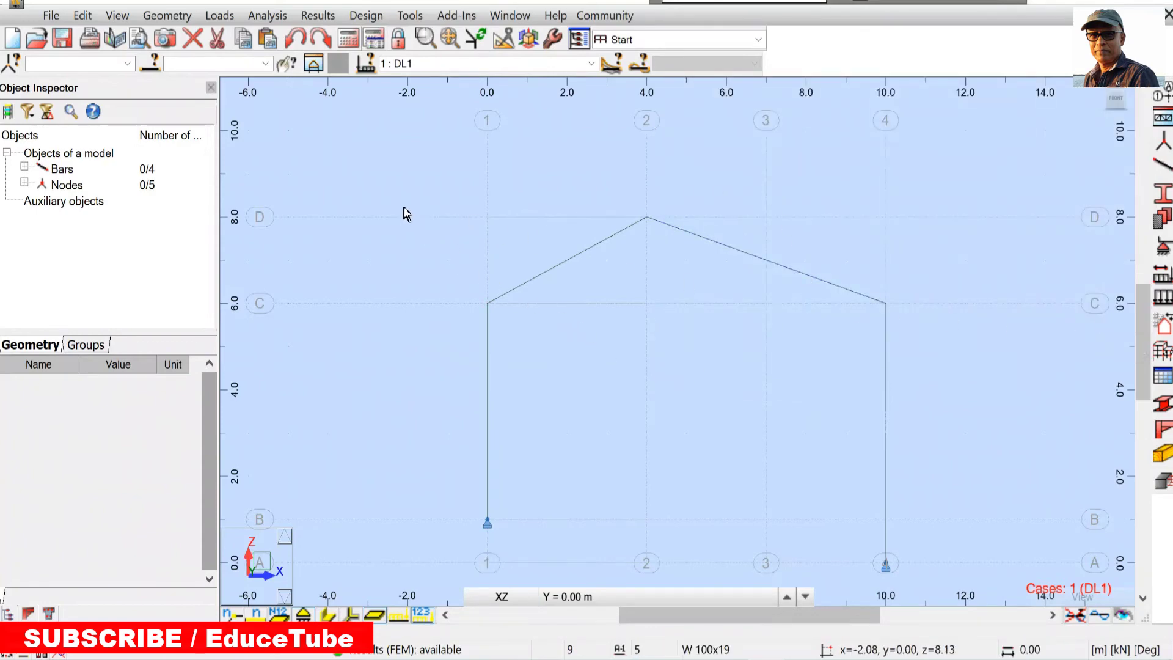
Open the result diagrams for bars and set the diagram descriptions to text
{"action": "left_click", "coordinate": [318, 16]}
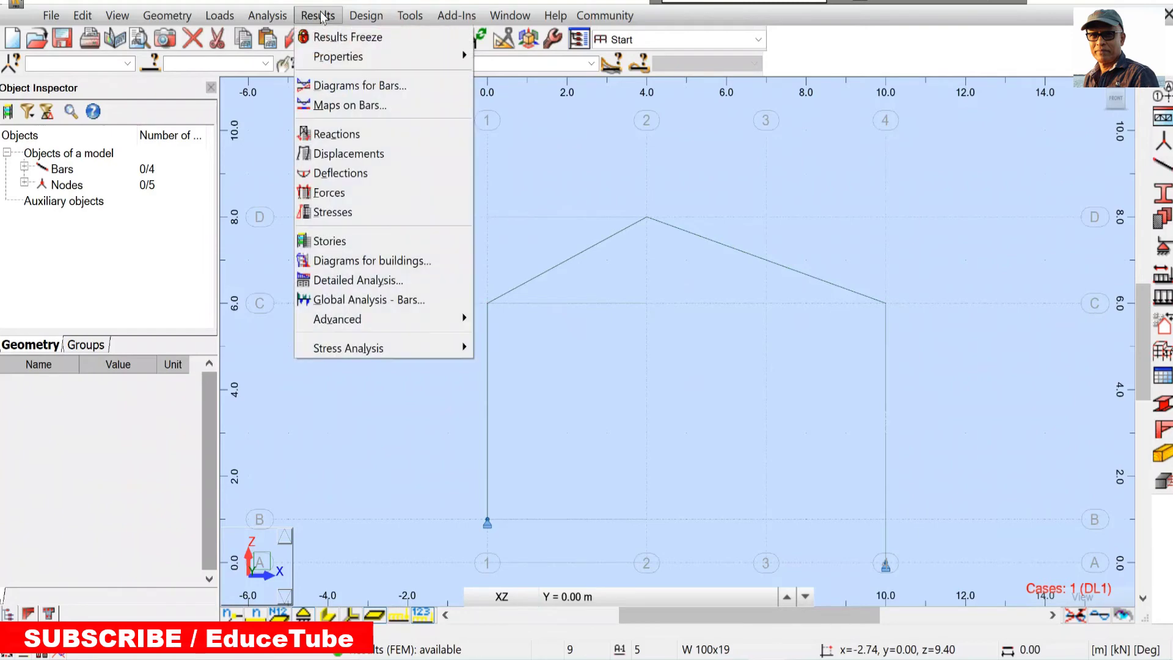
{"action": "left_click", "coordinate": [345, 85]}
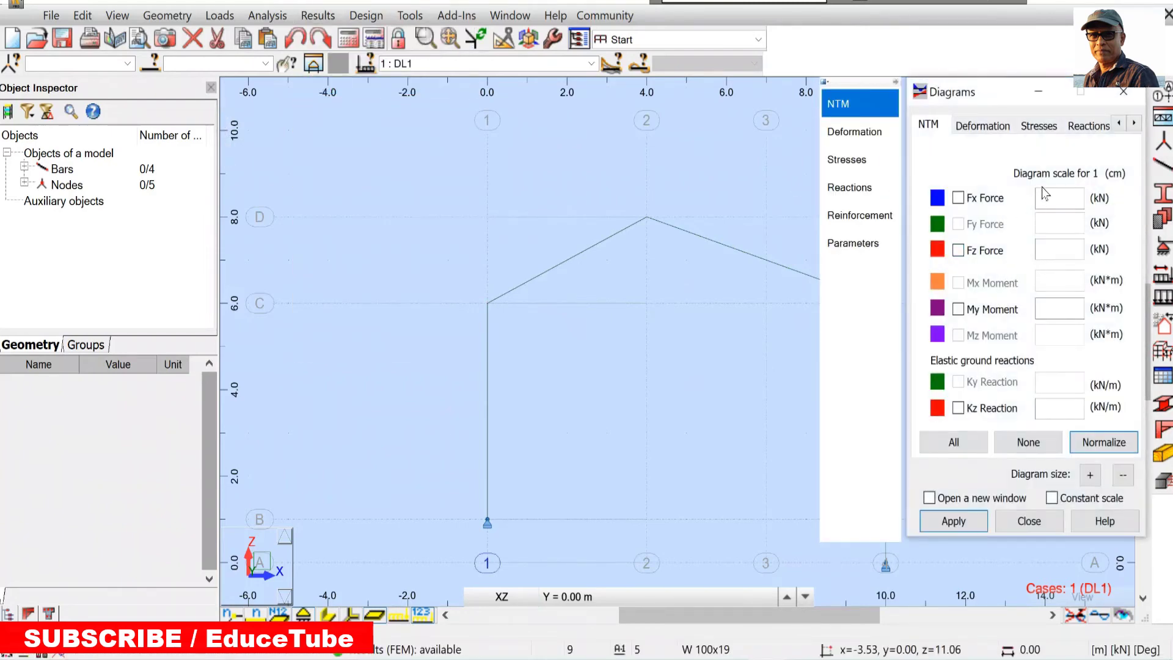
{"action": "left_click", "coordinate": [1086, 124]}
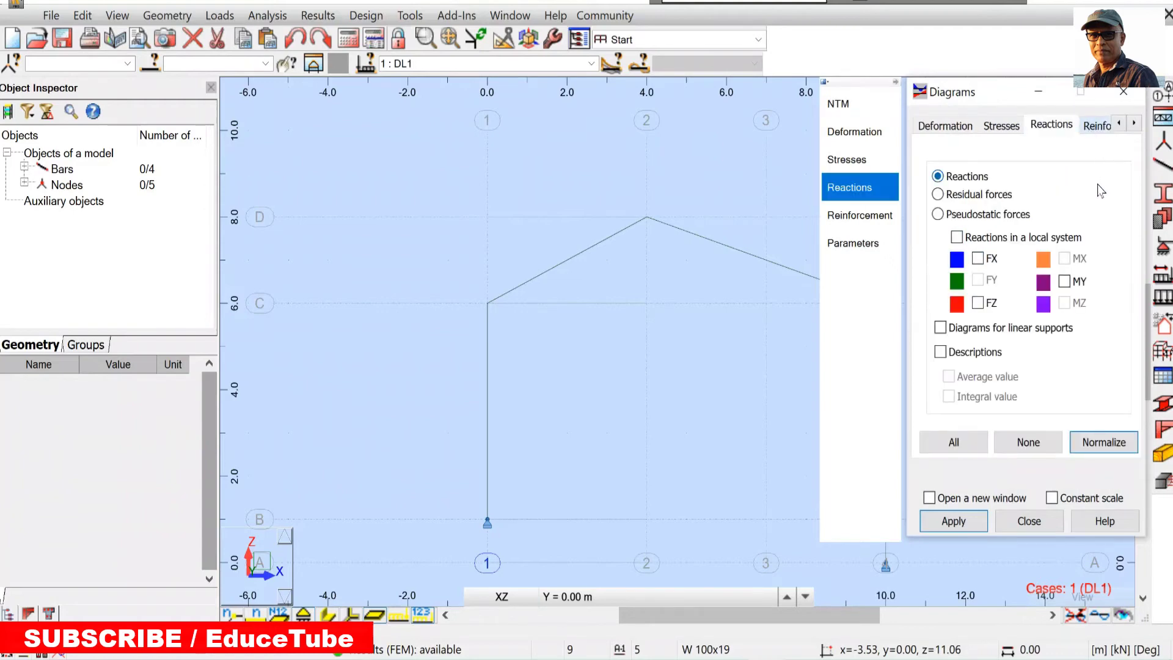
{"action": "left_click", "coordinate": [1135, 123]}
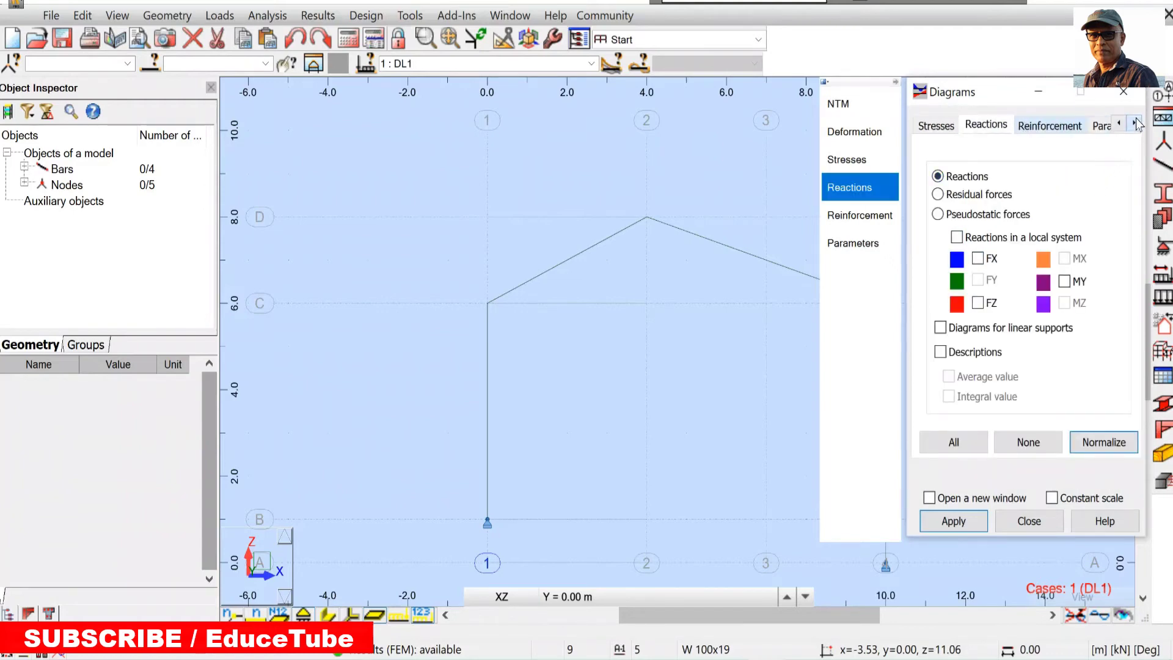
{"action": "left_click", "coordinate": [1134, 124]}
{"action": "left_click", "coordinate": [1074, 126]}
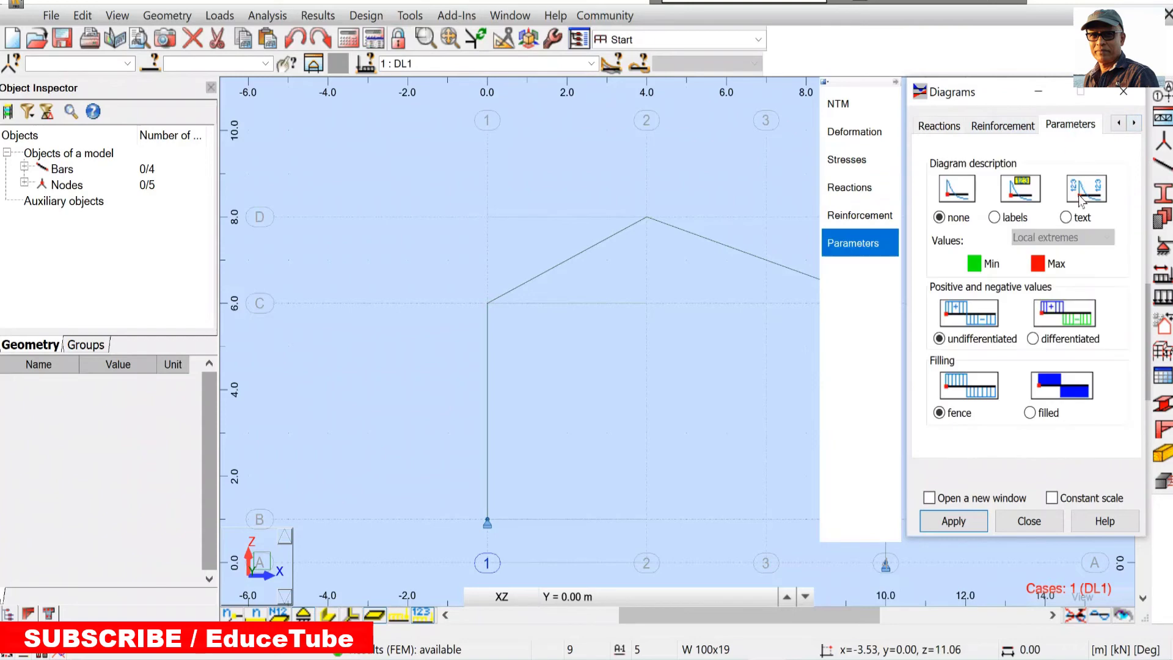
{"action": "left_click", "coordinate": [1066, 217]}
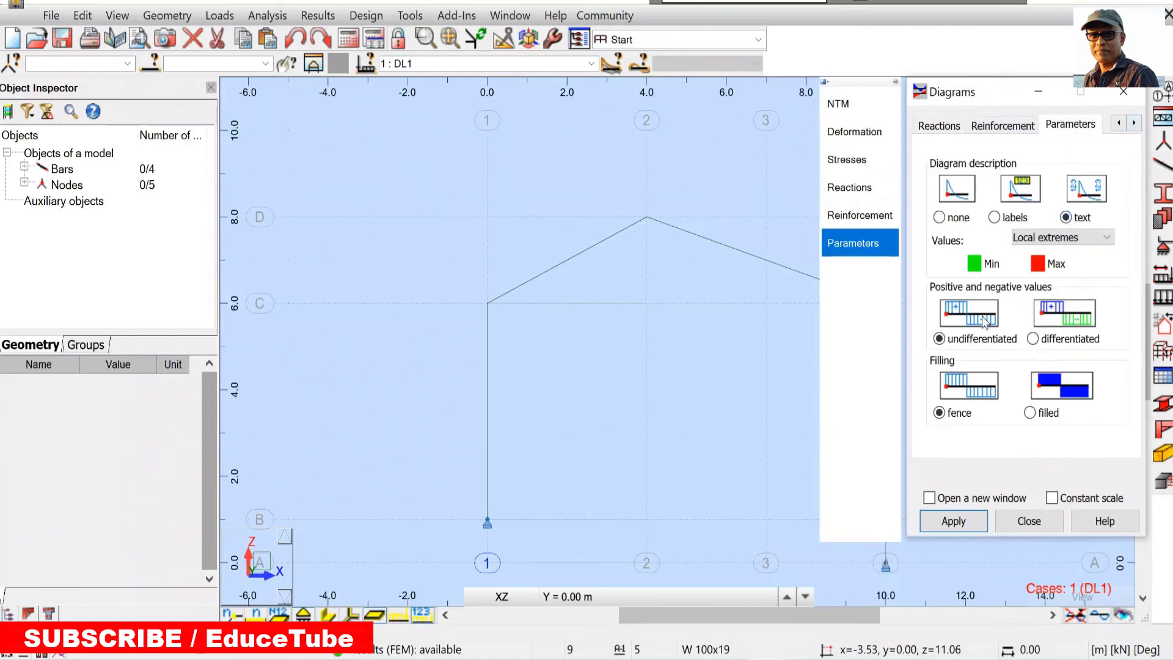
Display the FX and FZ support reactions with descriptions and diagrams for linear supports enabled
{"action": "left_click", "coordinate": [1117, 124]}
{"action": "left_click", "coordinate": [1116, 124]}
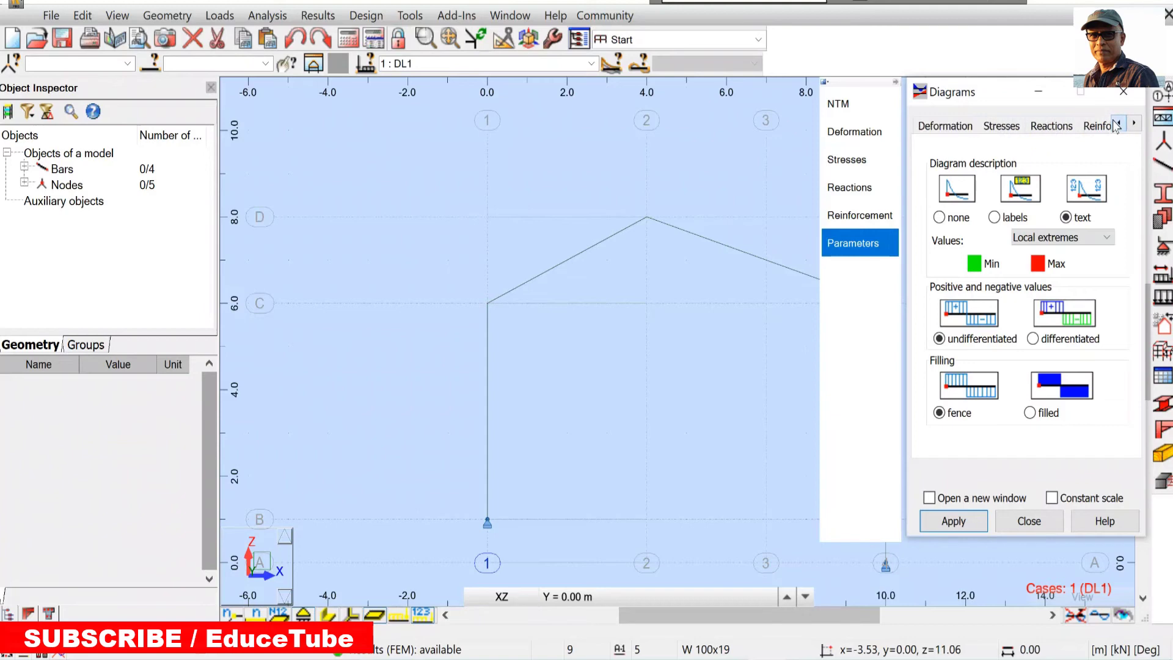
{"action": "left_click", "coordinate": [1052, 127]}
{"action": "left_click", "coordinate": [979, 260]}
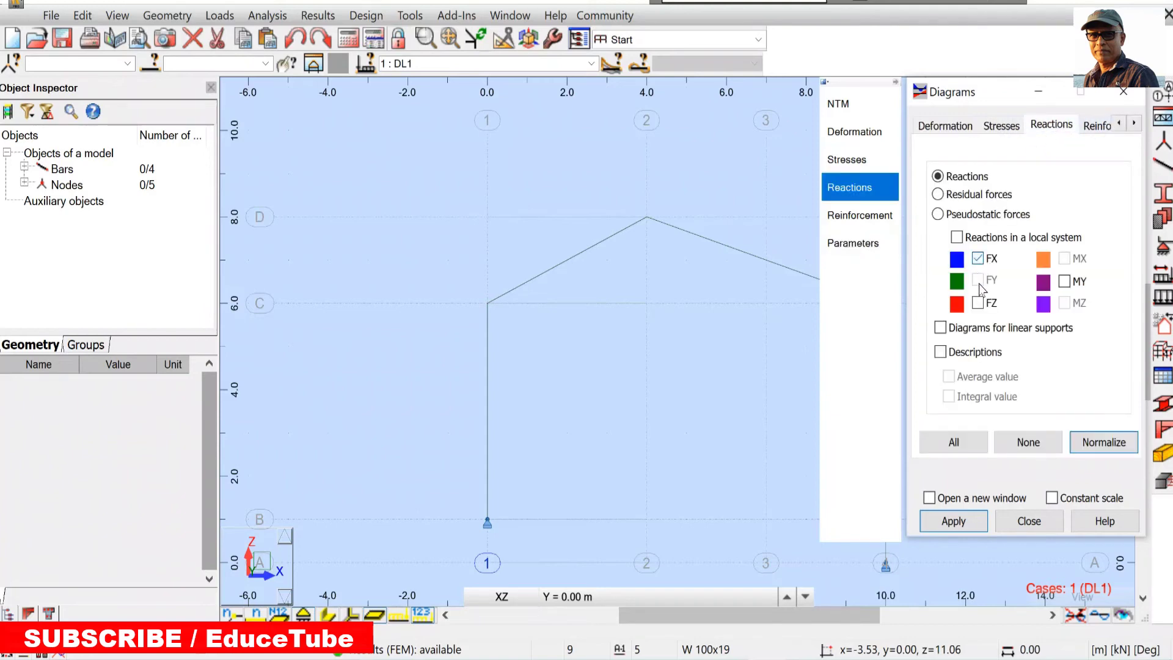
{"action": "left_click", "coordinate": [940, 328]}
{"action": "left_click", "coordinate": [940, 353]}
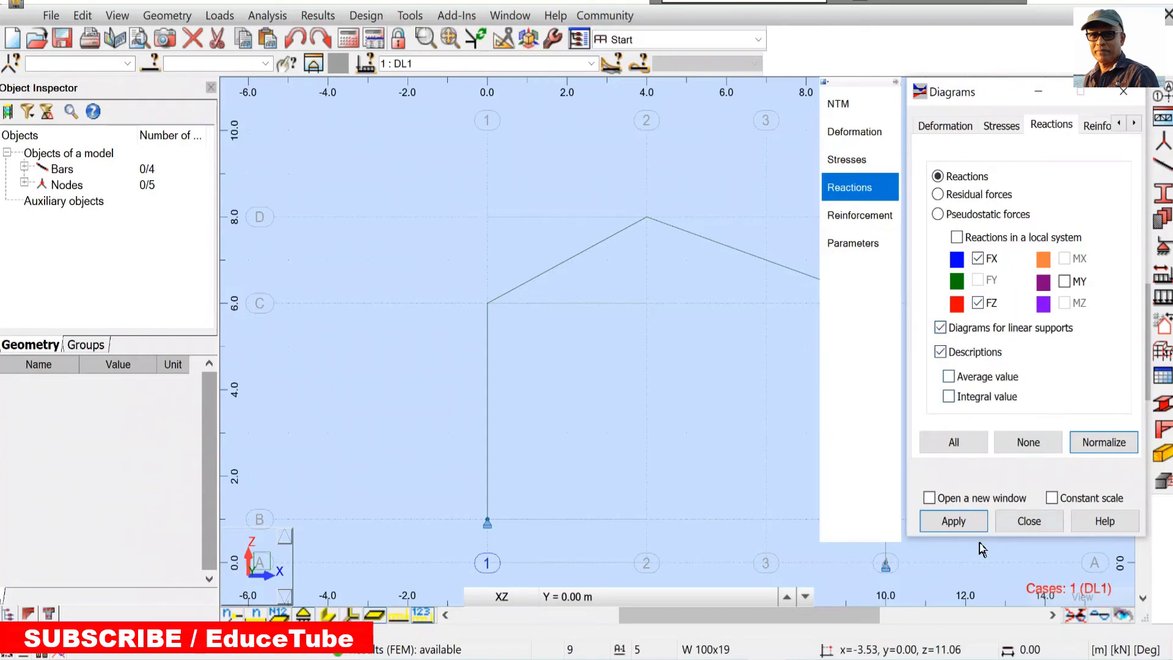
{"action": "left_click", "coordinate": [945, 524]}
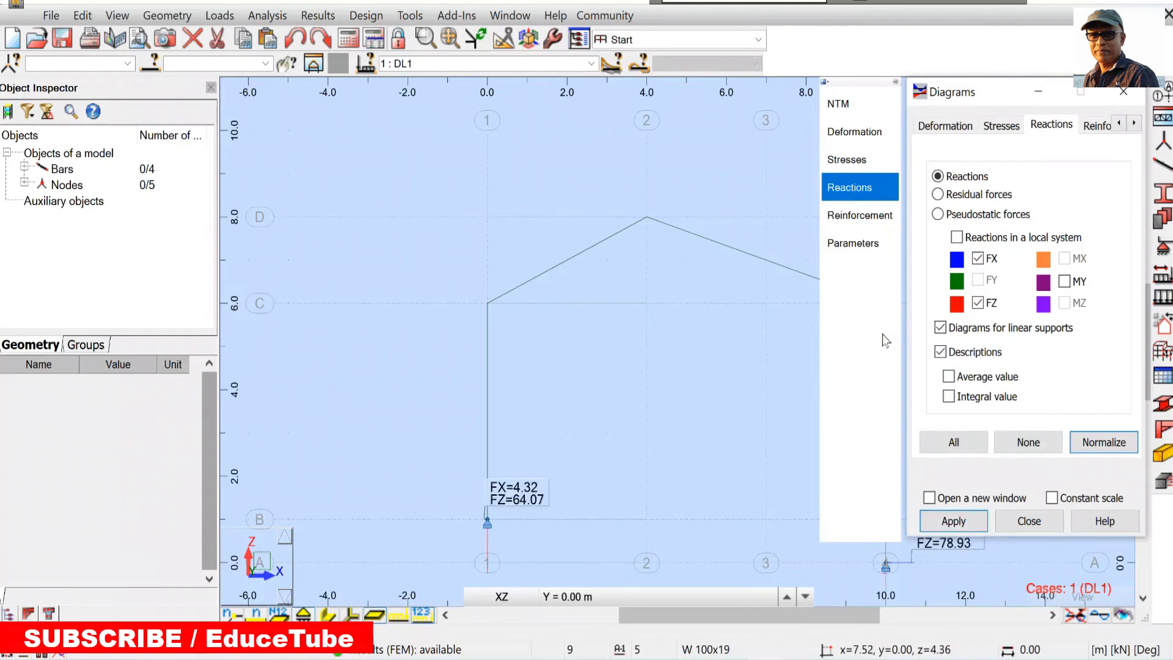
{"action": "scroll", "coordinate": [375, 172], "scroll_direction": "down", "scroll_amount": 1}
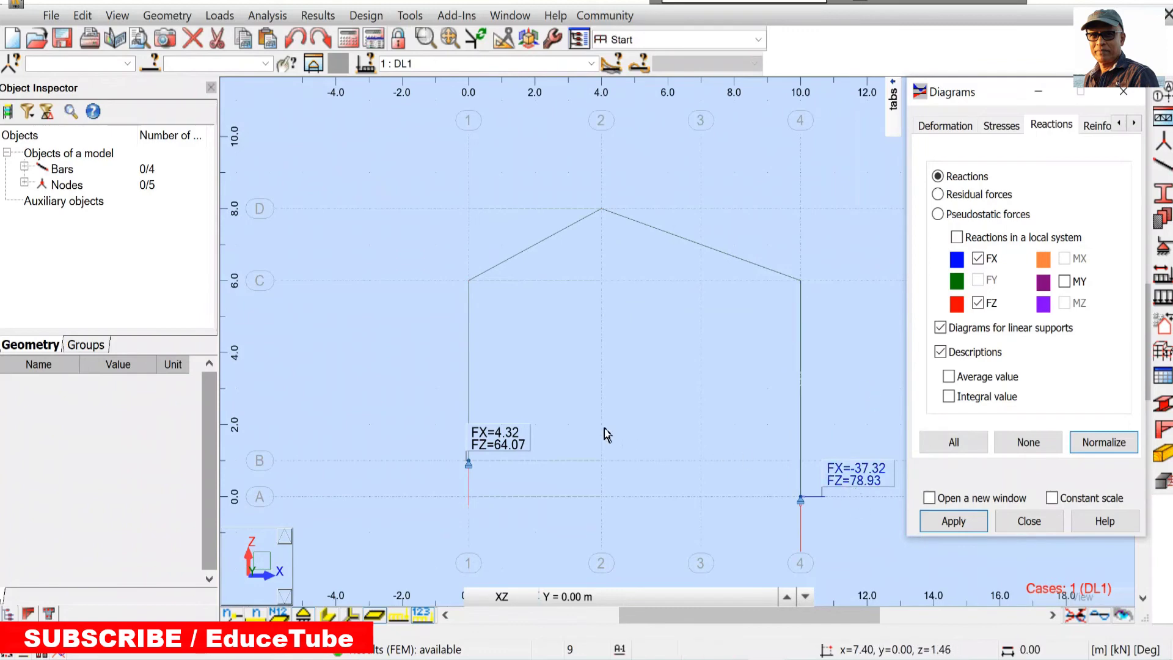
{"action": "scroll", "coordinate": [311, 102], "scroll_direction": "down", "scroll_amount": 1}
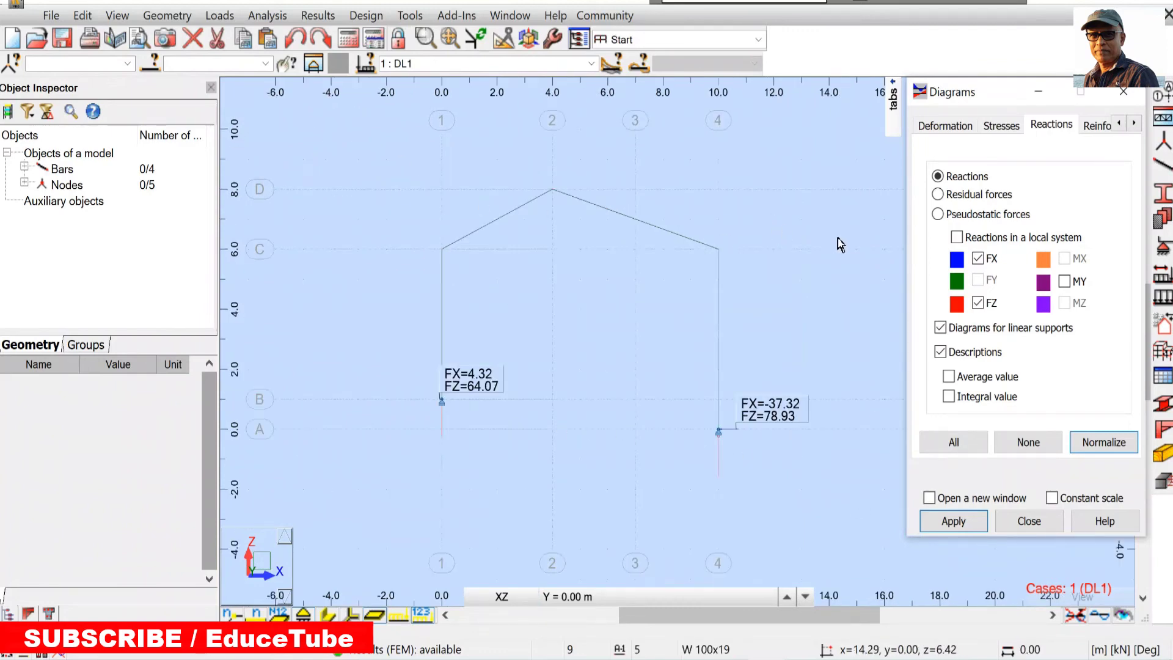
{"action": "scroll", "coordinate": [839, 245], "scroll_direction": "up", "scroll_amount": 1}
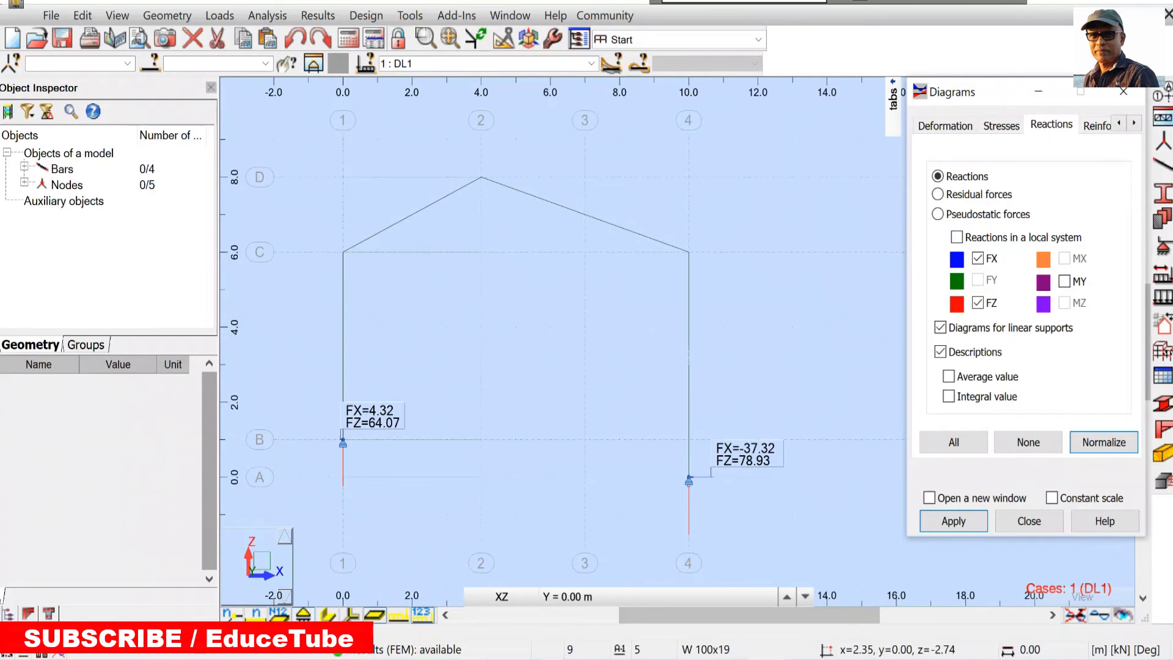
Switch to the textbook PDF and look through Example 5.2's solution for the support reactions to compare
{"action": "mouse_move", "coordinate": [729, 655]}
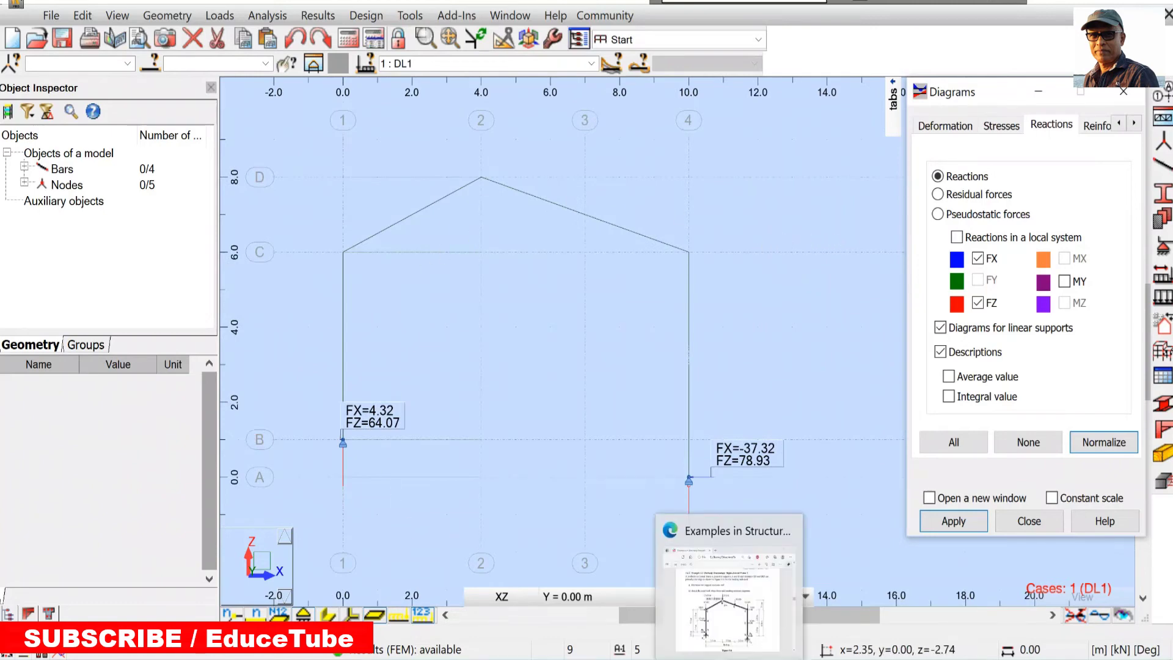
{"action": "left_click", "coordinate": [727, 596]}
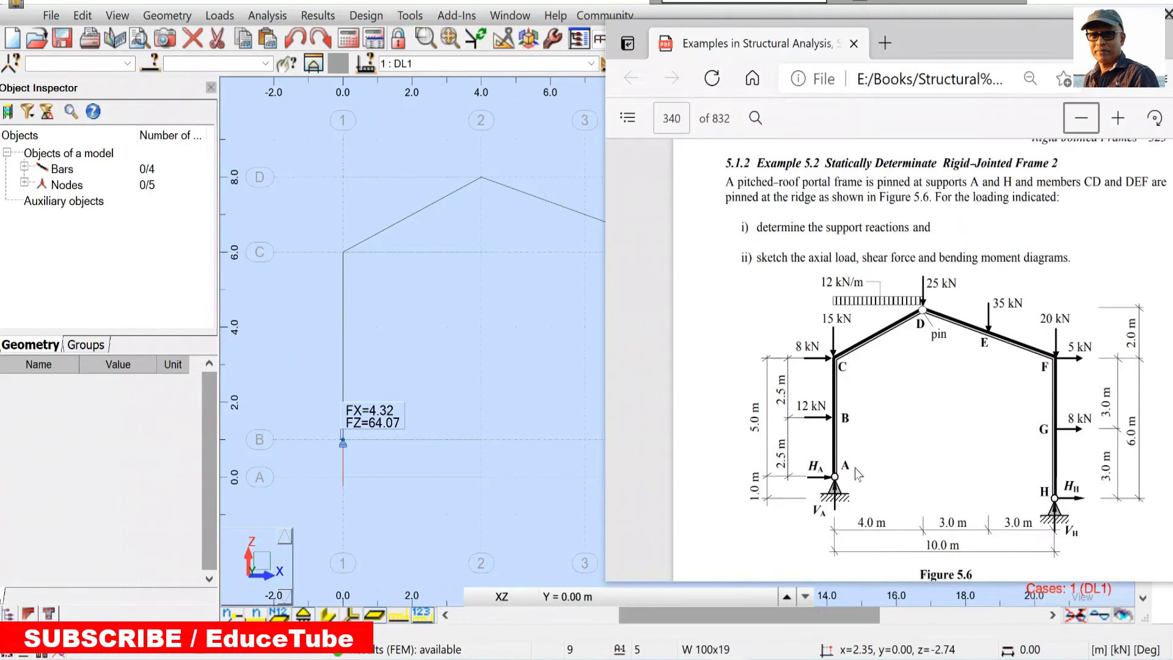
{"action": "scroll", "coordinate": [849, 441], "scroll_direction": "down", "scroll_amount": 1}
{"action": "scroll", "coordinate": [849, 441], "scroll_direction": "down", "scroll_amount": 5}
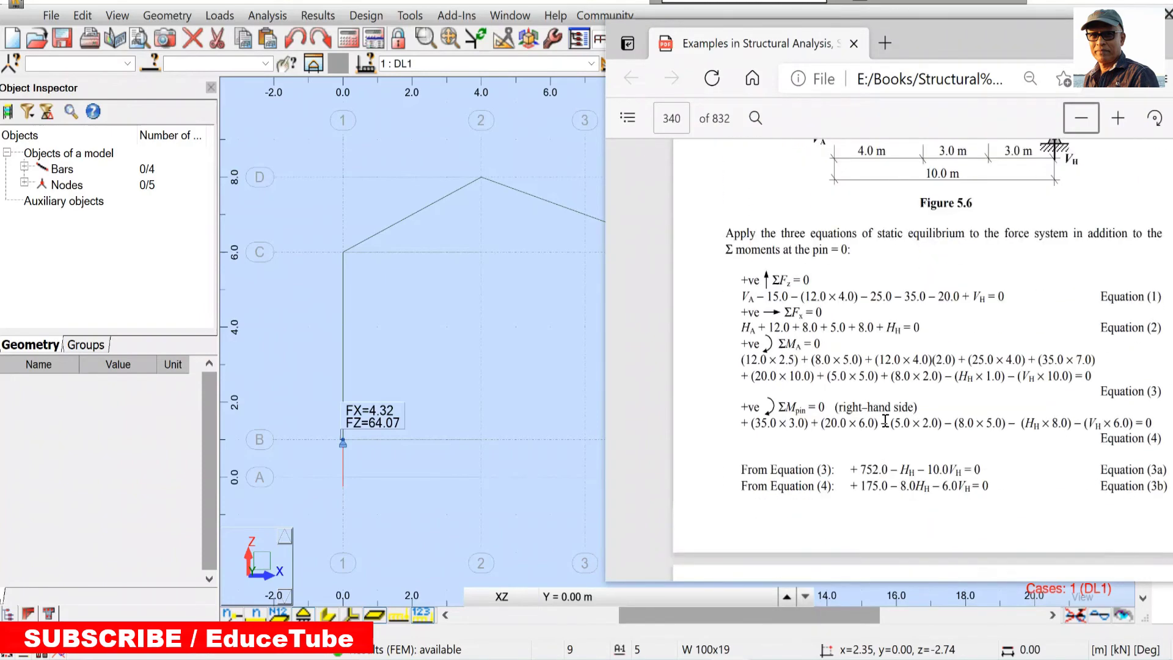